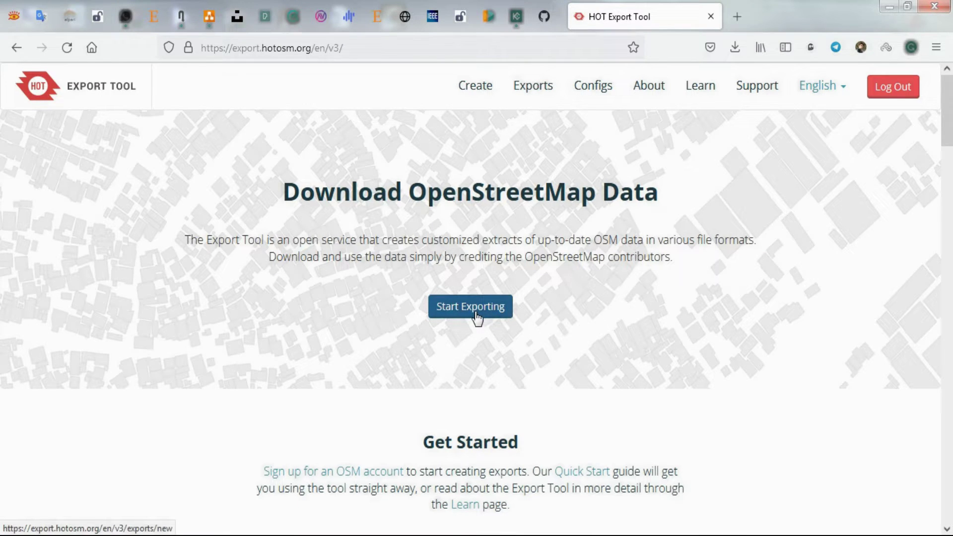
Step: Start a new export and locate Vienna, Austria, on the map
{"action": "left_click", "coordinate": [475, 314]}
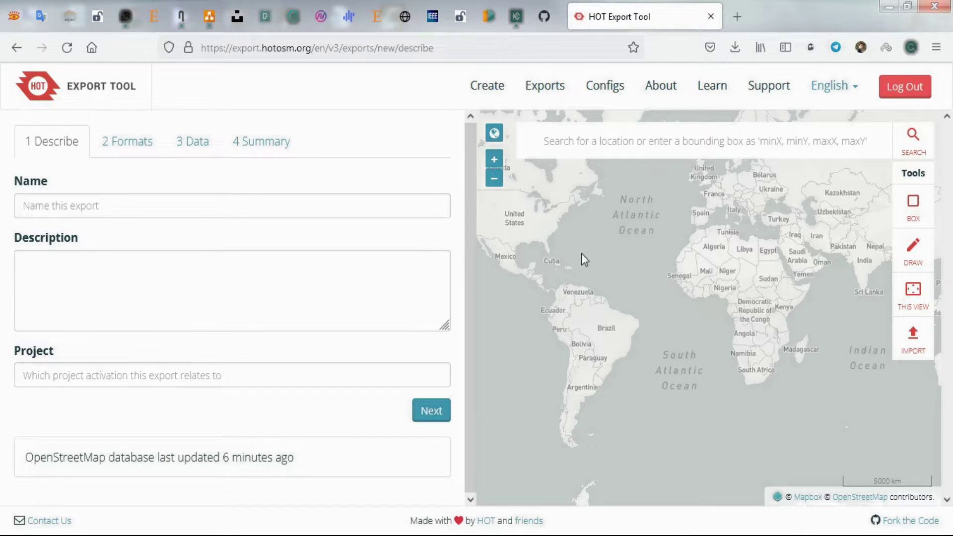
{"action": "left_click_drag", "start_coordinate": [582, 254], "coordinate": [586, 288]}
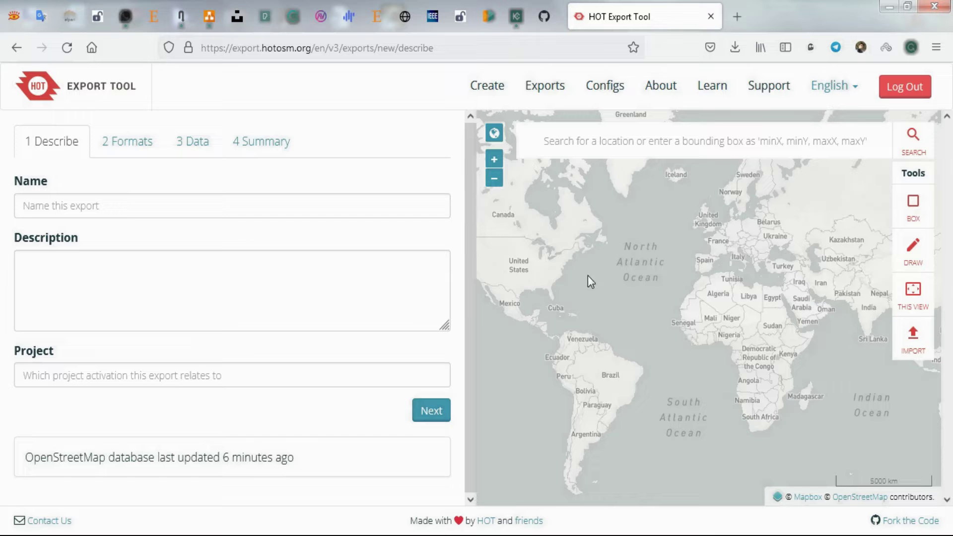
{"action": "scroll", "coordinate": [717, 272], "scroll_direction": "up", "scroll_amount": 2}
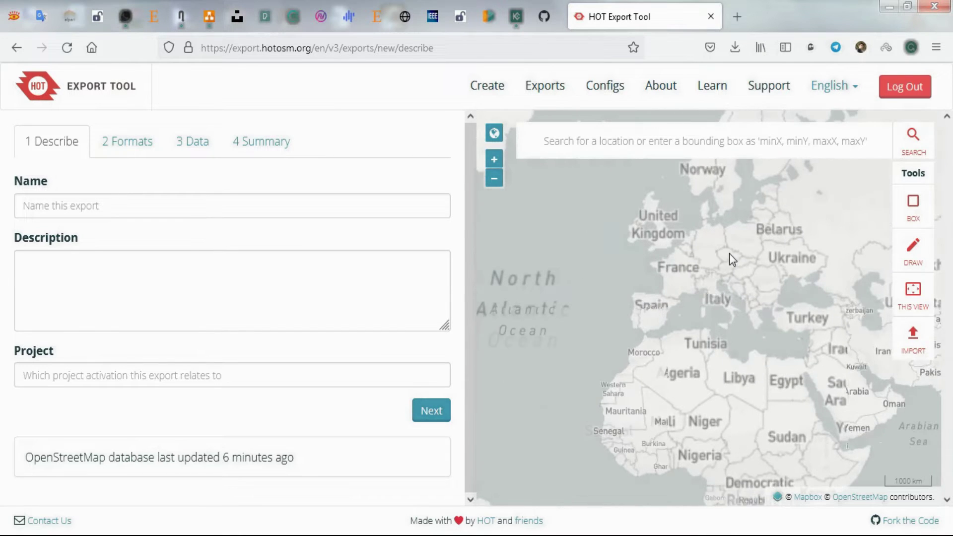
{"action": "scroll", "coordinate": [746, 256], "scroll_direction": "up", "scroll_amount": 1}
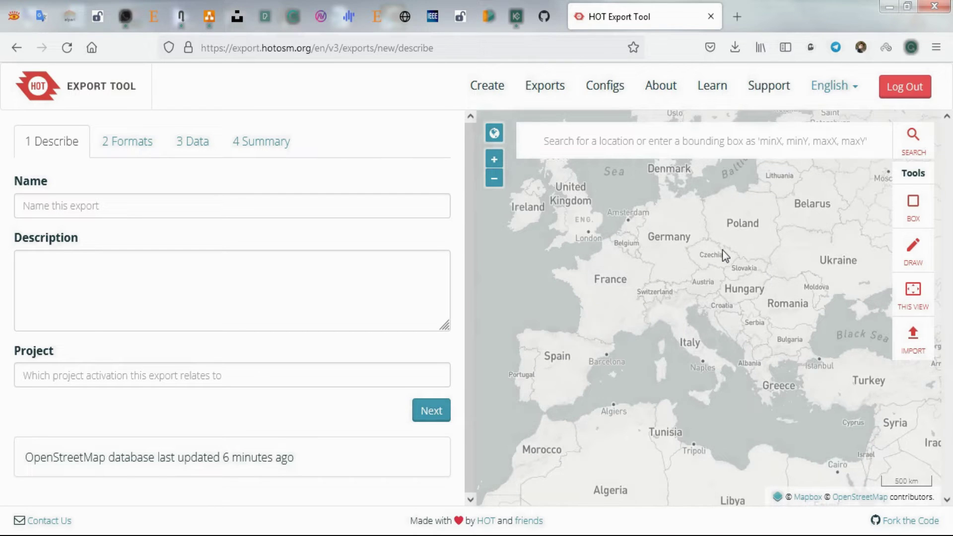
{"action": "scroll", "coordinate": [721, 249], "scroll_direction": "up", "scroll_amount": 1}
{"action": "scroll", "coordinate": [720, 251], "scroll_direction": "up", "scroll_amount": 1}
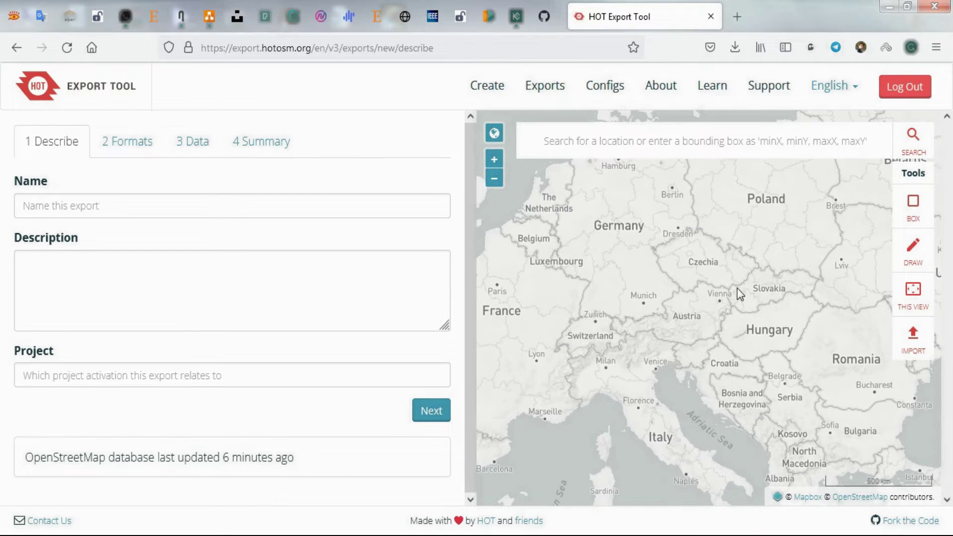
{"action": "scroll", "coordinate": [756, 277], "scroll_direction": "up", "scroll_amount": 2}
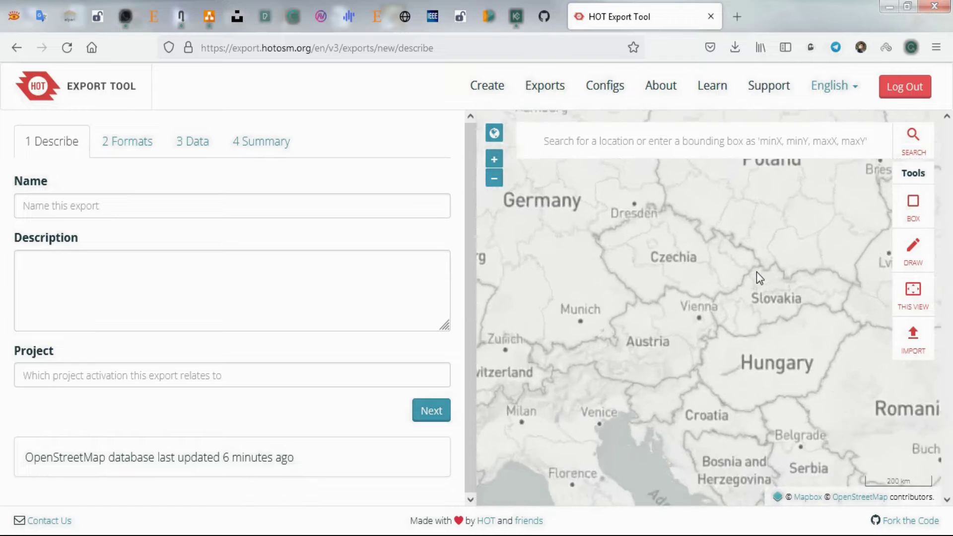
{"action": "scroll", "coordinate": [718, 313], "scroll_direction": "up", "scroll_amount": 2}
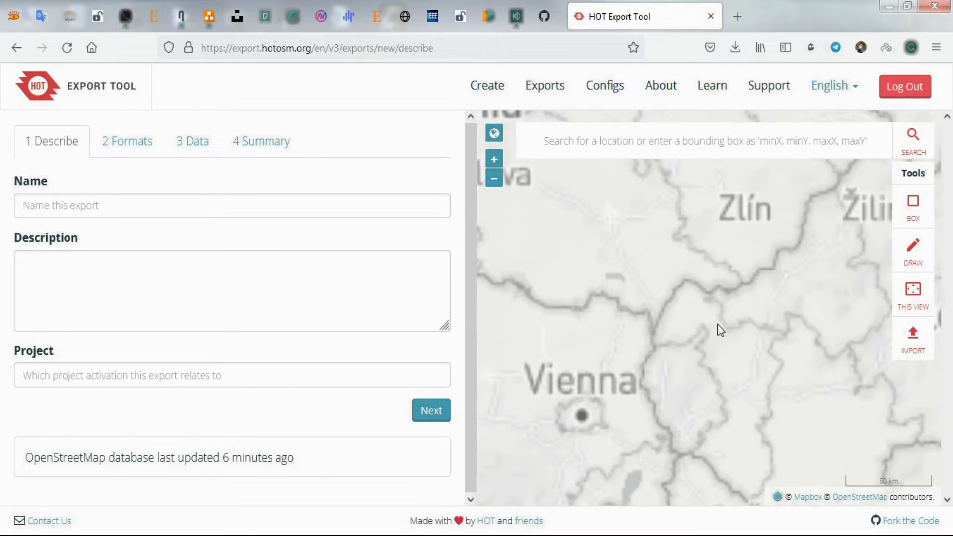
{"action": "left_click_drag", "start_coordinate": [586, 456], "coordinate": [708, 398]}
{"action": "scroll", "coordinate": [695, 386], "scroll_direction": "up", "scroll_amount": 2}
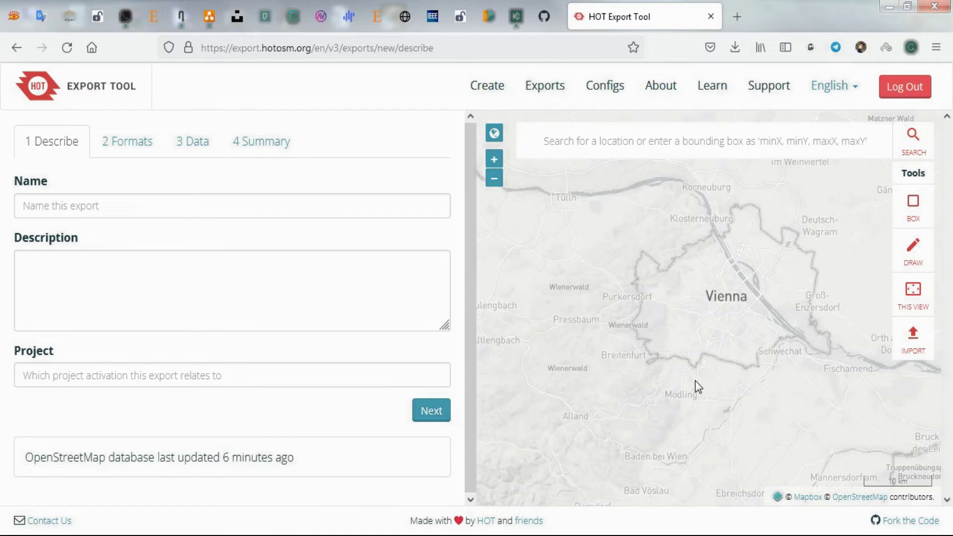
{"action": "scroll", "coordinate": [694, 349], "scroll_direction": "up", "scroll_amount": 3}
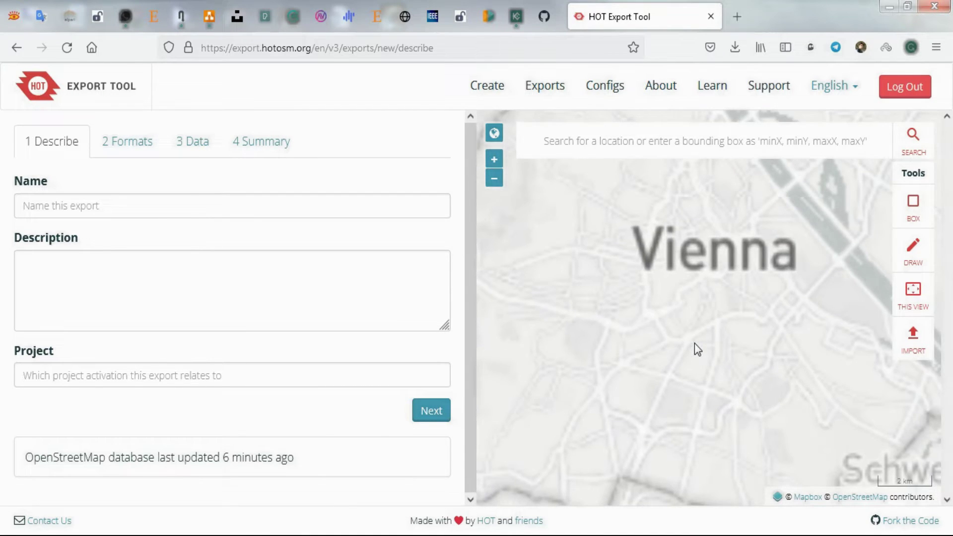
Step: Mark a rectangular area of interest enclosing the whole city boundary of Vienna with the Box tool
{"action": "scroll", "coordinate": [698, 365], "scroll_direction": "down", "scroll_amount": 2}
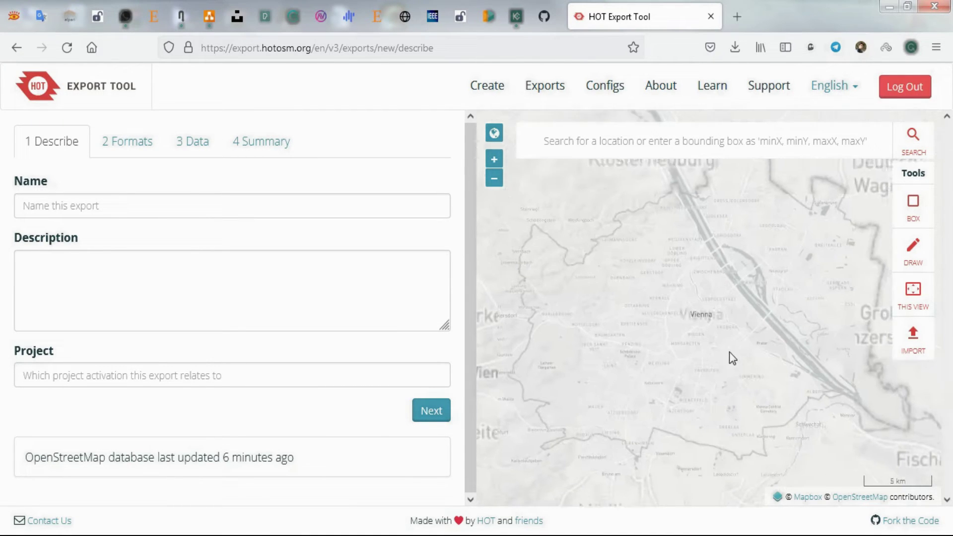
{"action": "left_click_drag", "start_coordinate": [733, 356], "coordinate": [713, 363]}
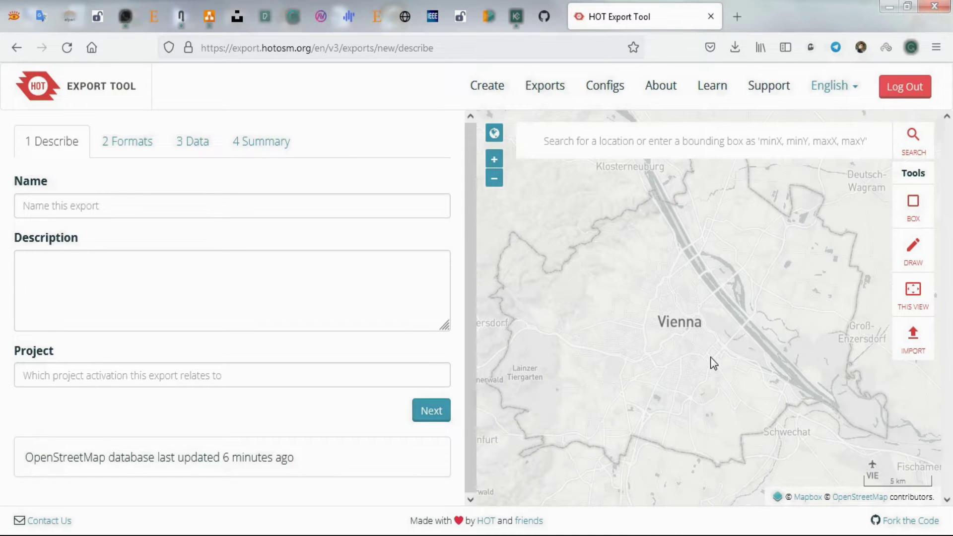
{"action": "left_click_drag", "start_coordinate": [631, 276], "coordinate": [715, 400]}
{"action": "scroll", "coordinate": [714, 400], "scroll_direction": "down", "scroll_amount": 1}
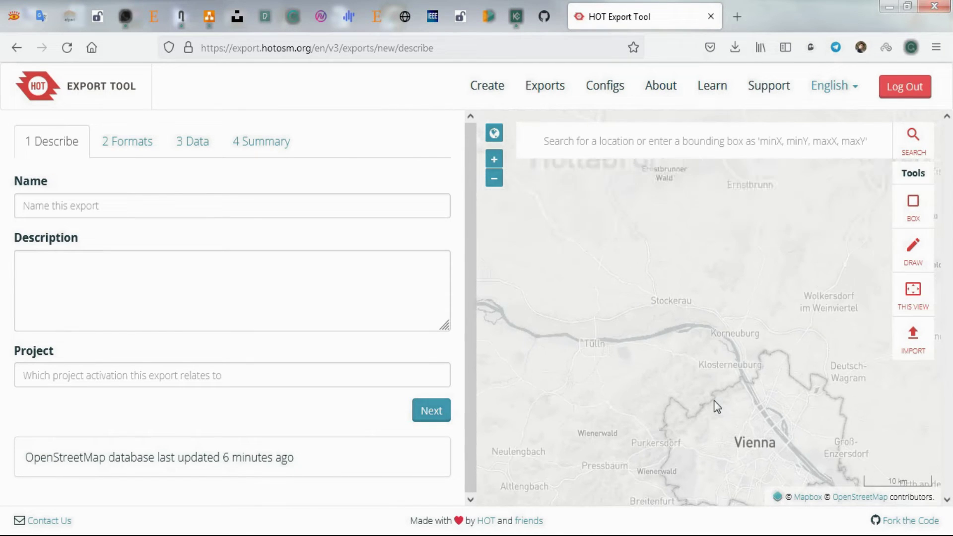
{"action": "scroll", "coordinate": [714, 400], "scroll_direction": "down", "scroll_amount": 1}
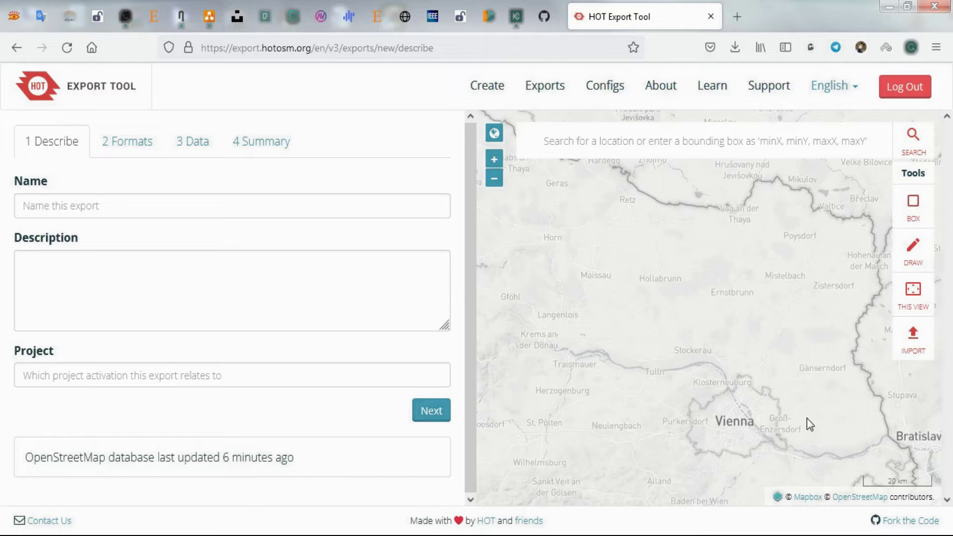
{"action": "left_click_drag", "start_coordinate": [802, 417], "coordinate": [695, 346]}
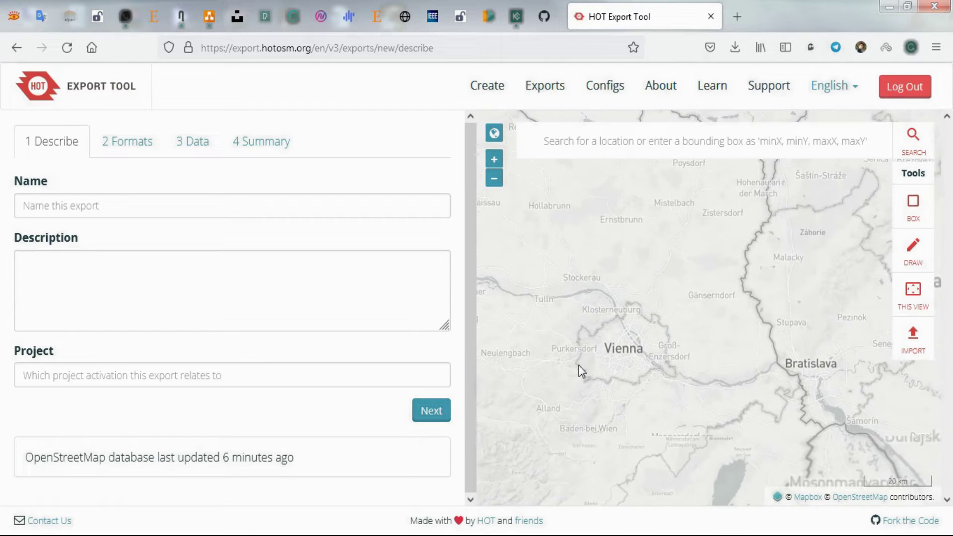
{"action": "scroll", "coordinate": [579, 365], "scroll_direction": "up", "scroll_amount": 1}
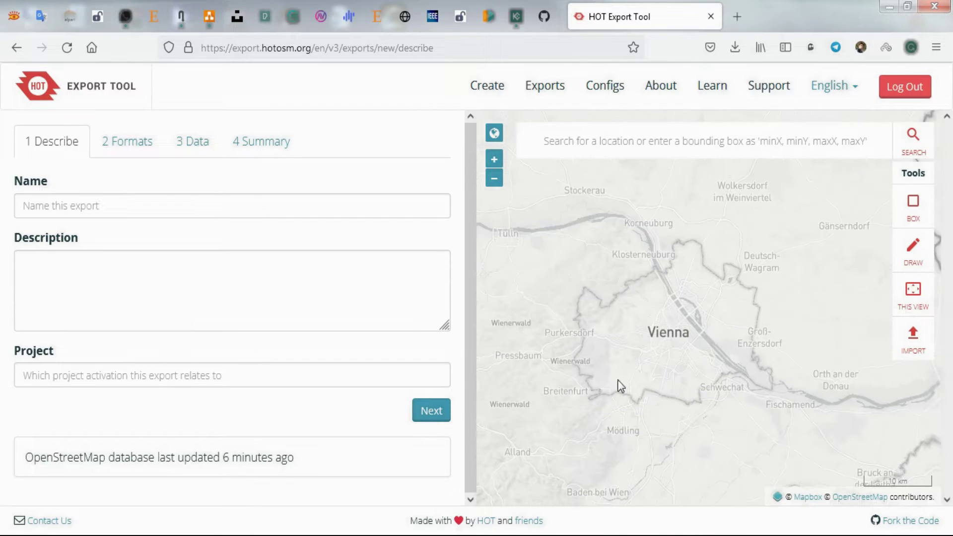
{"action": "left_click", "coordinate": [915, 205]}
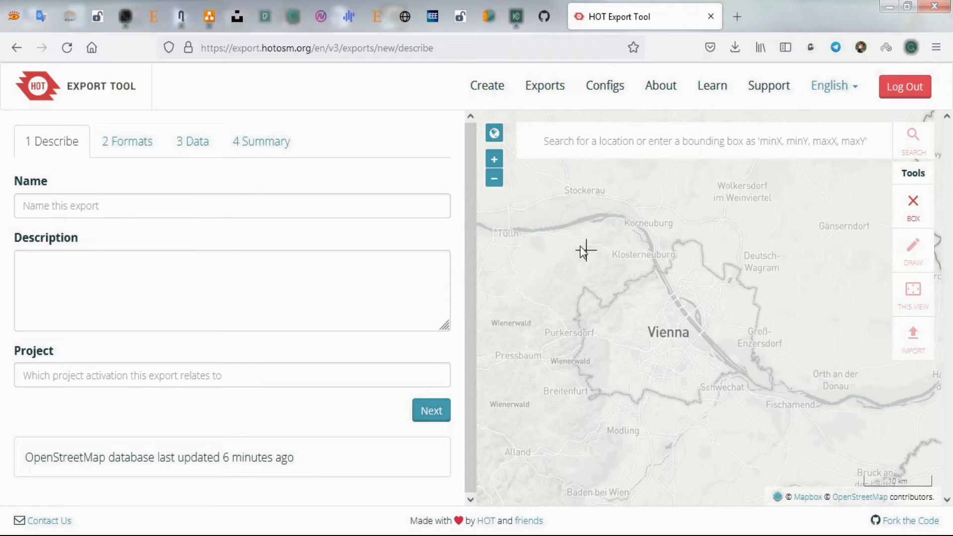
{"action": "left_click_drag", "start_coordinate": [552, 217], "coordinate": [802, 426]}
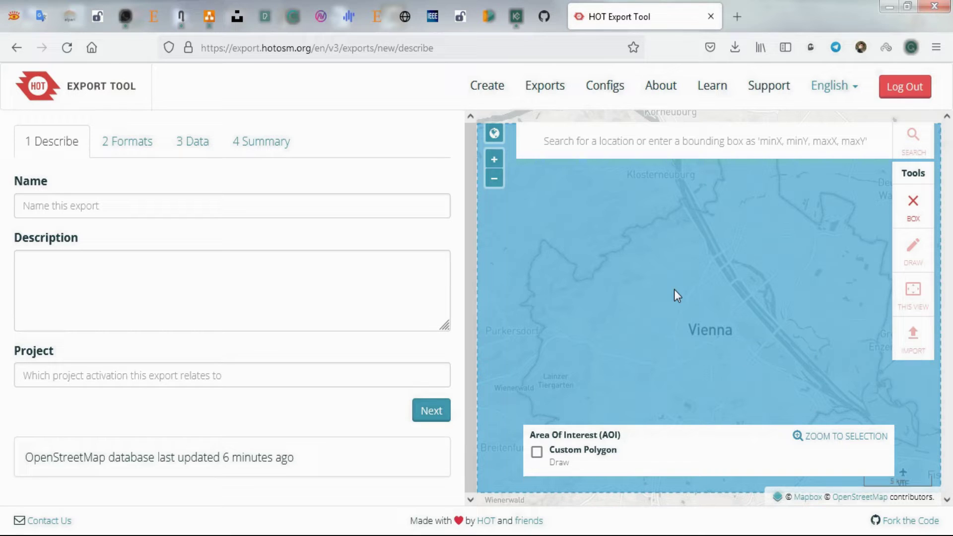
Step: Name the export Vienna, leave the description empty, set the project to Vienna OSM, and continue to the file formats
{"action": "left_click", "coordinate": [74, 206]}
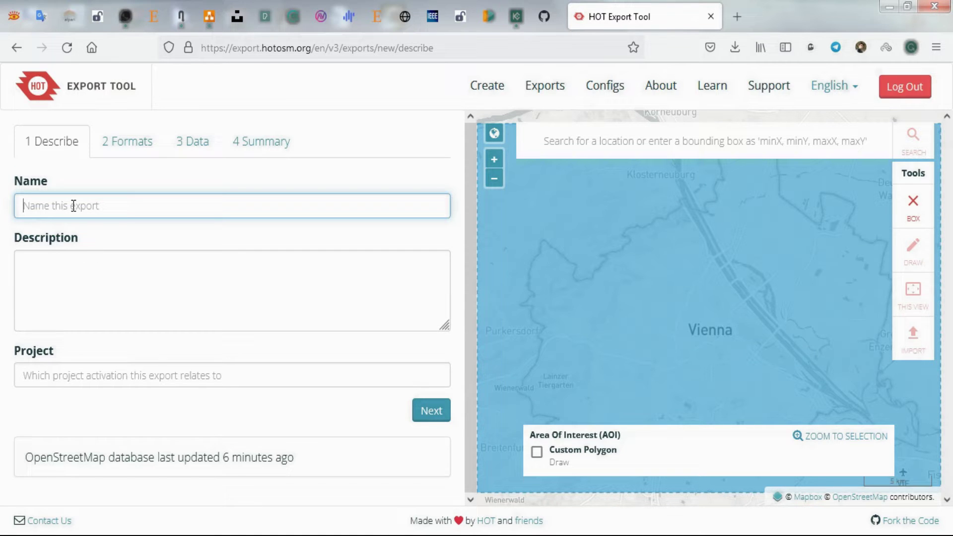
{"action": "type", "text": "Vienna"}
{"action": "left_click", "coordinate": [82, 257]}
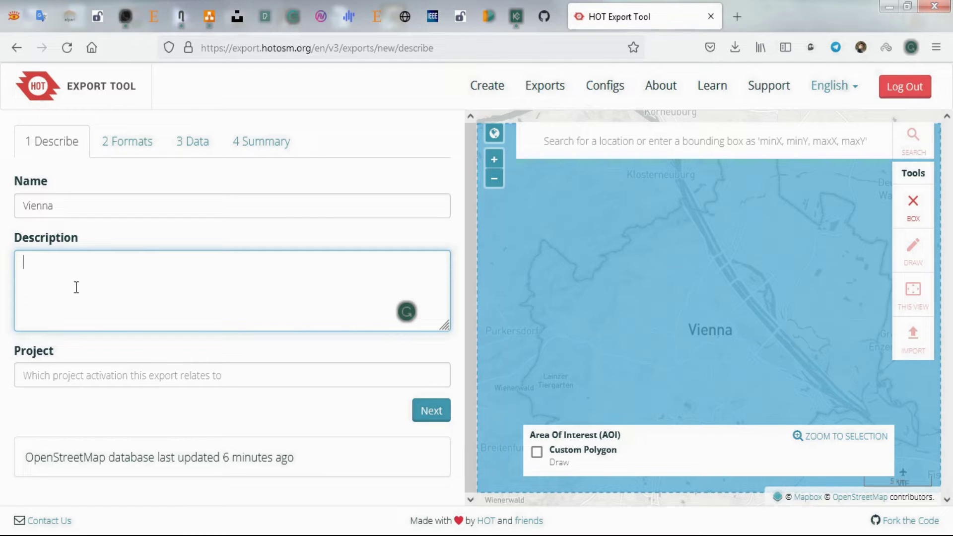
{"action": "left_click", "coordinate": [59, 375]}
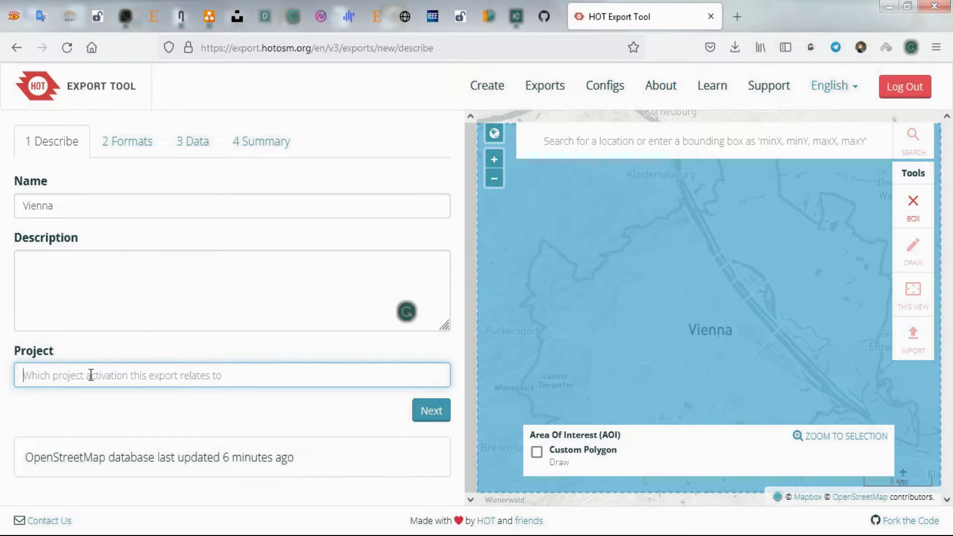
{"action": "type", "text": "Vienna OSM"}
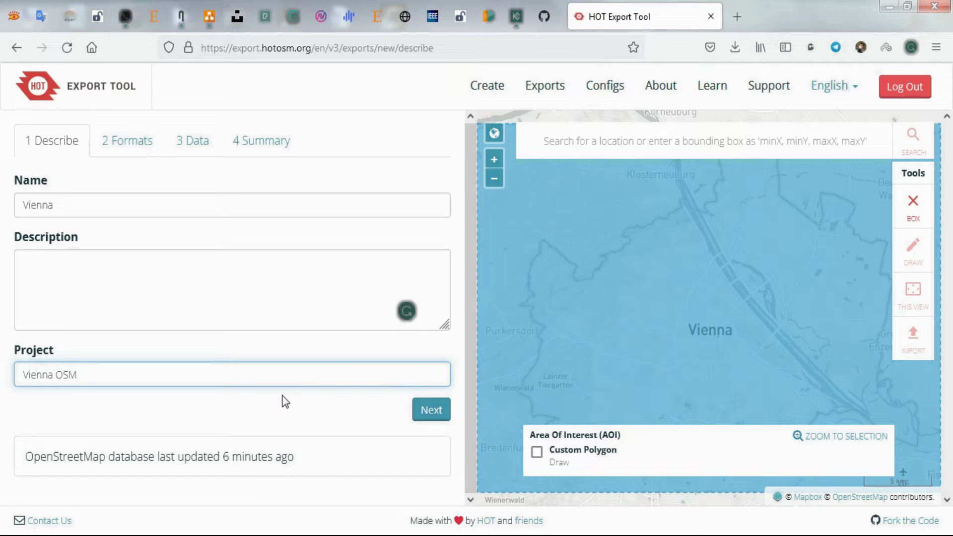
{"action": "left_click", "coordinate": [426, 411]}
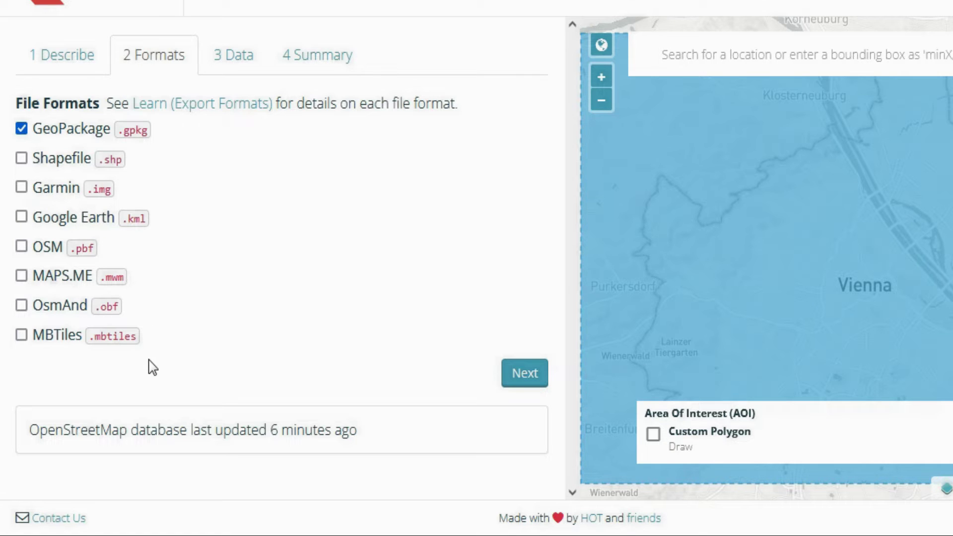
Step: Choose Shapefile and Google Earth as export formats, deselect GeoPackage, and continue to the data selection
{"action": "left_click", "coordinate": [21, 159]}
{"action": "left_click", "coordinate": [21, 130]}
{"action": "left_click", "coordinate": [22, 217]}
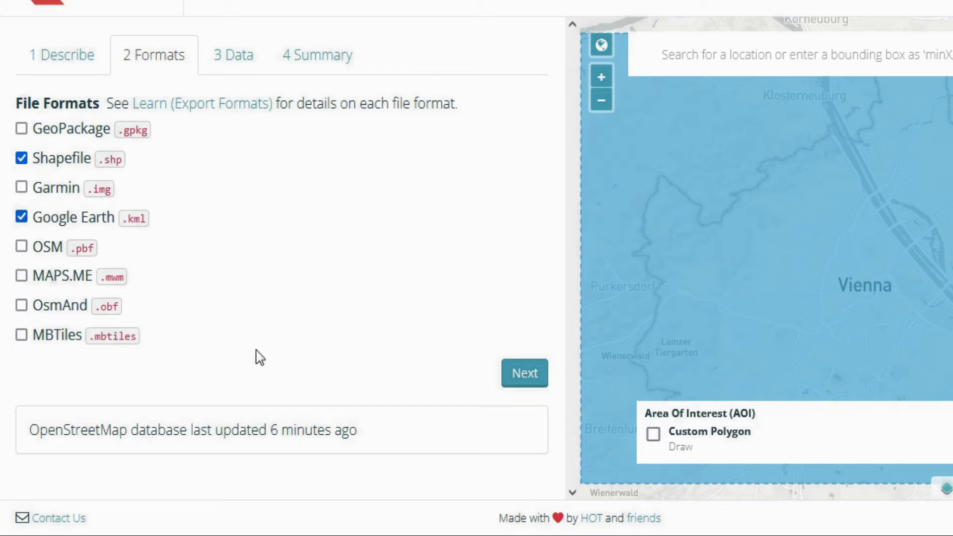
{"action": "left_click", "coordinate": [535, 372]}
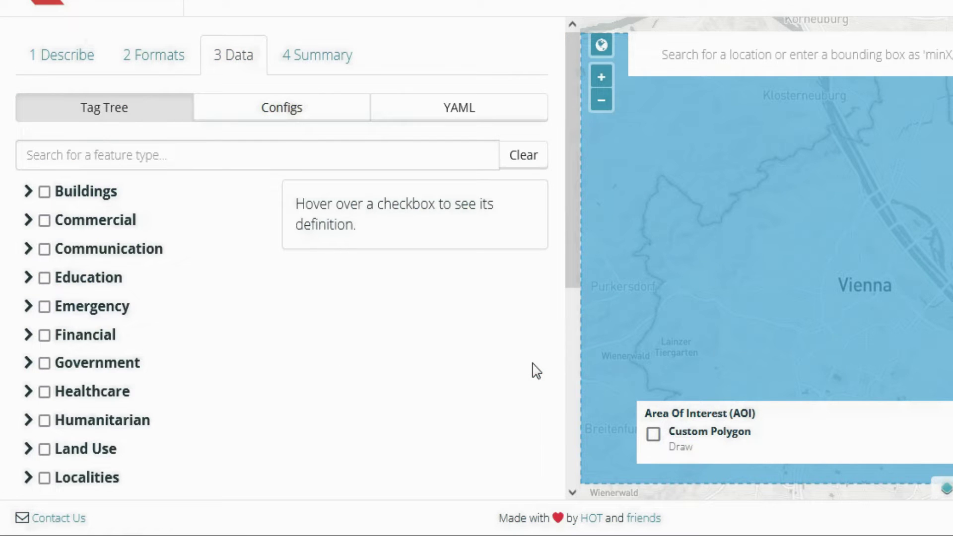
Step: Examine the available feature categories and the Buildings category's subtypes, geometry types and keys
{"action": "scroll", "coordinate": [262, 308], "scroll_direction": "down", "scroll_amount": 3}
{"action": "scroll", "coordinate": [261, 308], "scroll_direction": "up", "scroll_amount": 3}
{"action": "scroll", "coordinate": [262, 308], "scroll_direction": "down", "scroll_amount": 2}
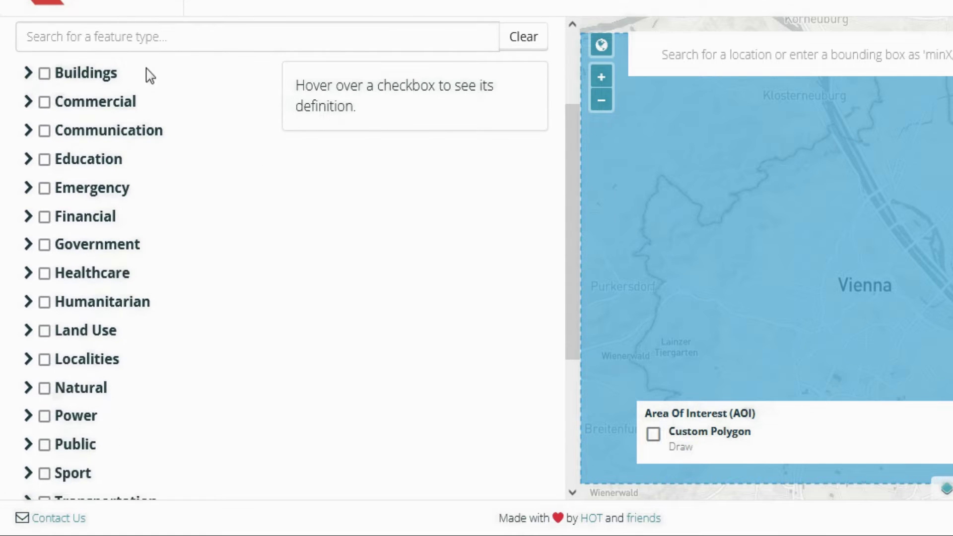
{"action": "mouse_move", "coordinate": [59, 175]}
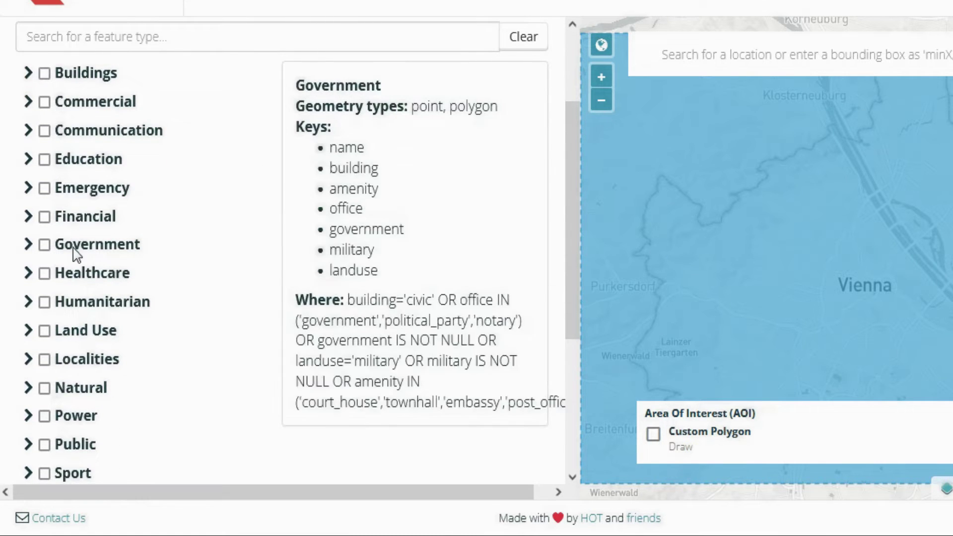
{"action": "mouse_move", "coordinate": [69, 111]}
{"action": "mouse_move", "coordinate": [73, 82]}
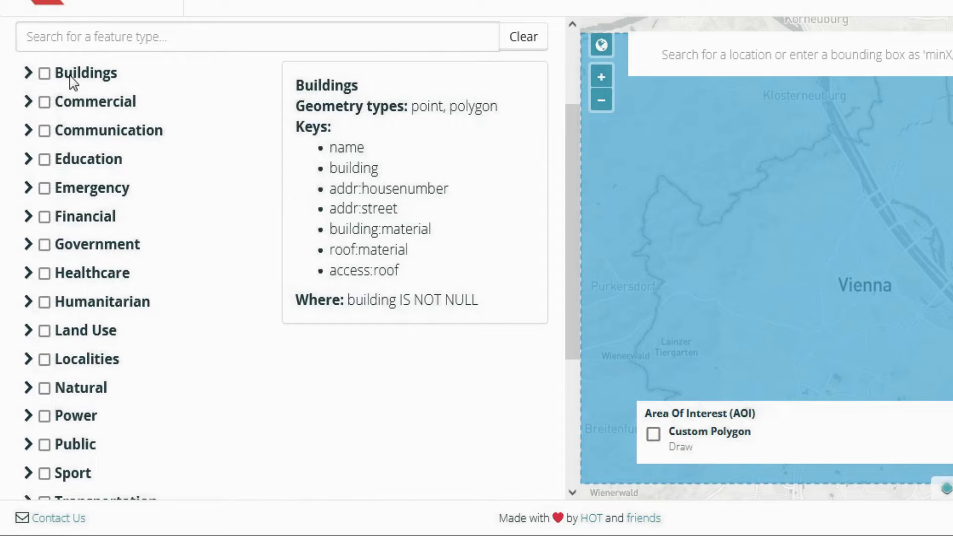
{"action": "left_click", "coordinate": [28, 73]}
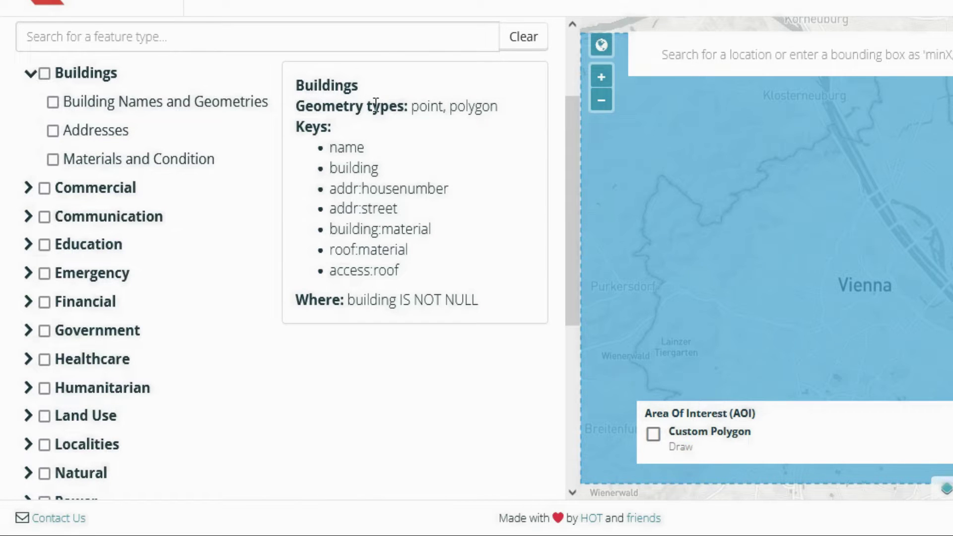
{"action": "double_click", "coordinate": [423, 110]}
{"action": "double_click", "coordinate": [464, 110]}
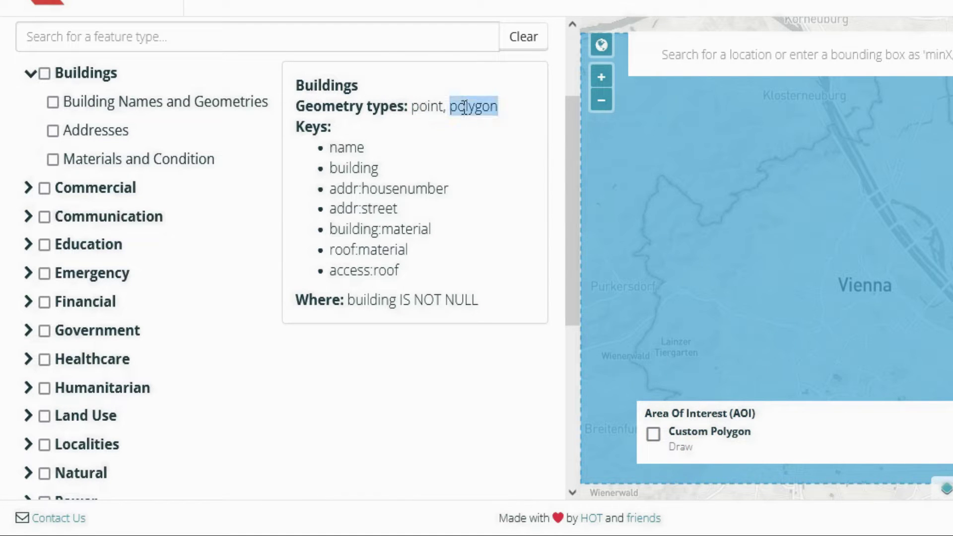
{"action": "left_click_drag", "start_coordinate": [331, 146], "coordinate": [429, 272]}
{"action": "left_click", "coordinate": [430, 272]}
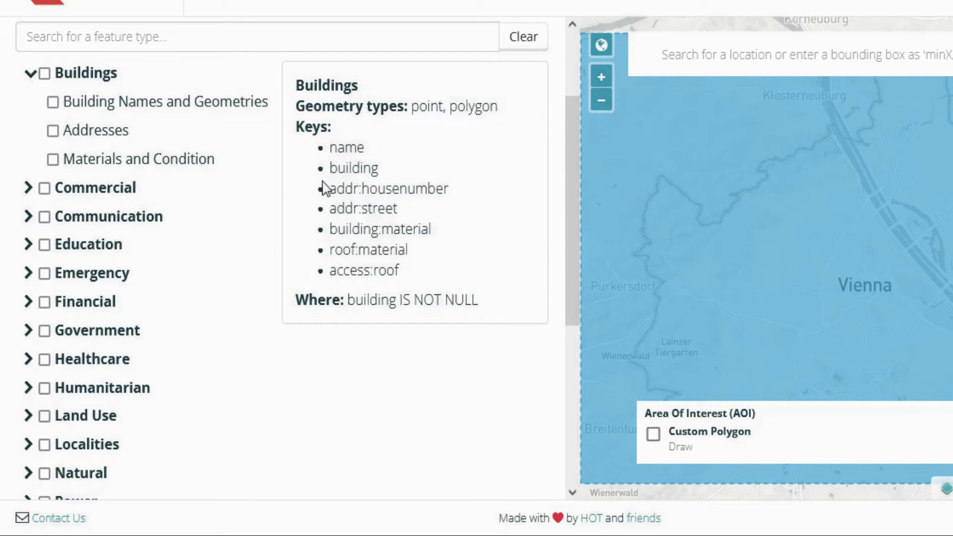
{"action": "mouse_move", "coordinate": [144, 114]}
{"action": "mouse_move", "coordinate": [89, 137]}
{"action": "left_click", "coordinate": [30, 73]}
Step: Review the Commercial category's subtypes and the definition of its Restaurant type
{"action": "left_click", "coordinate": [29, 102]}
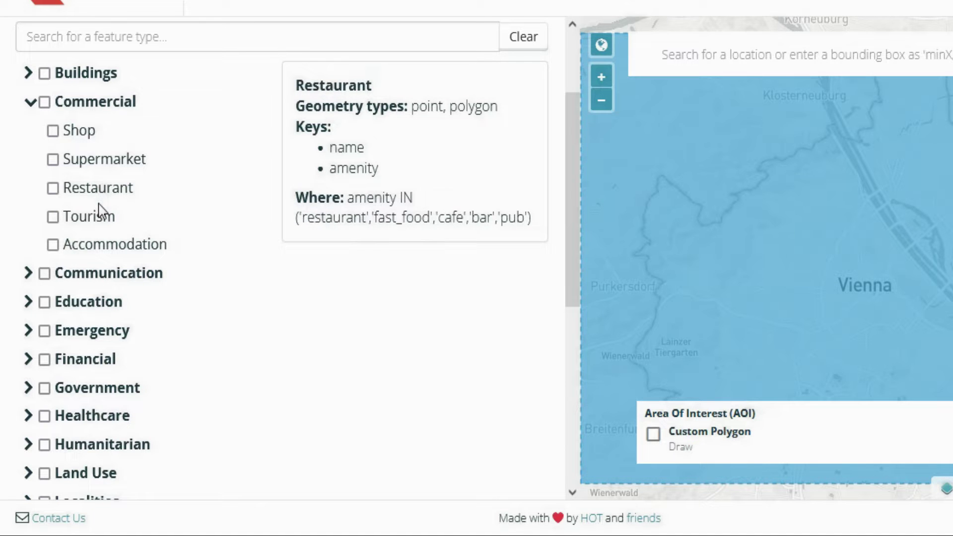
{"action": "mouse_move", "coordinate": [97, 201]}
{"action": "left_click", "coordinate": [31, 103]}
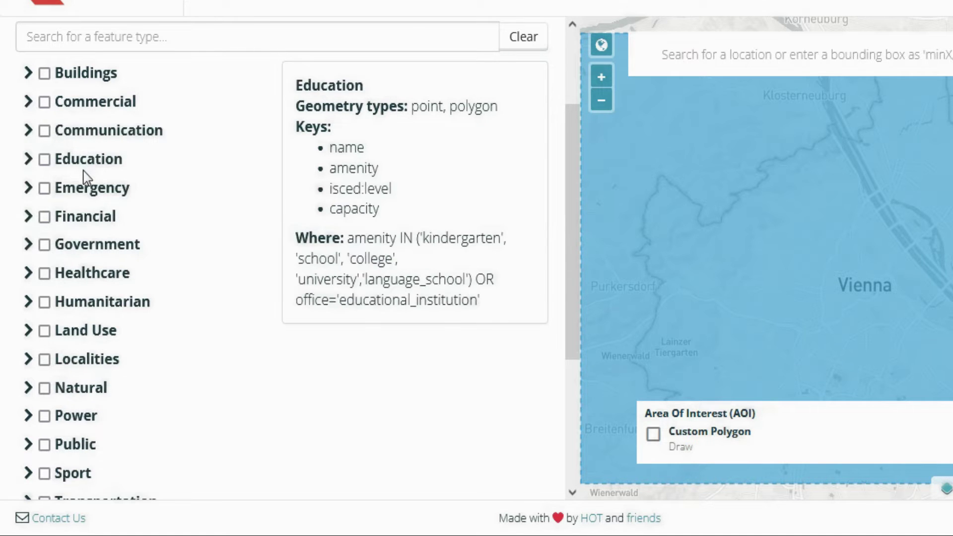
Step: Review the subtypes available in the Water category near the end of the feature tree
{"action": "scroll", "coordinate": [179, 235], "scroll_direction": "down", "scroll_amount": 5}
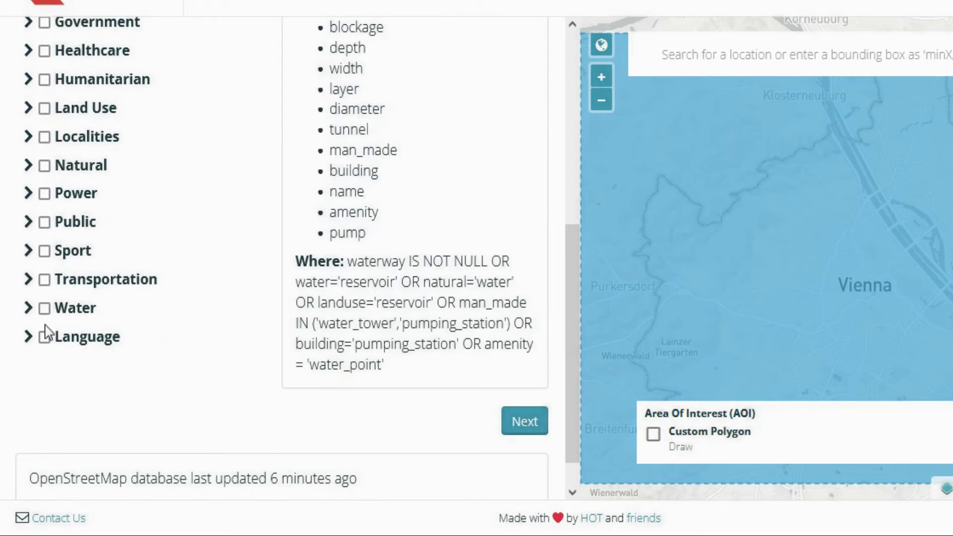
{"action": "left_click", "coordinate": [28, 323]}
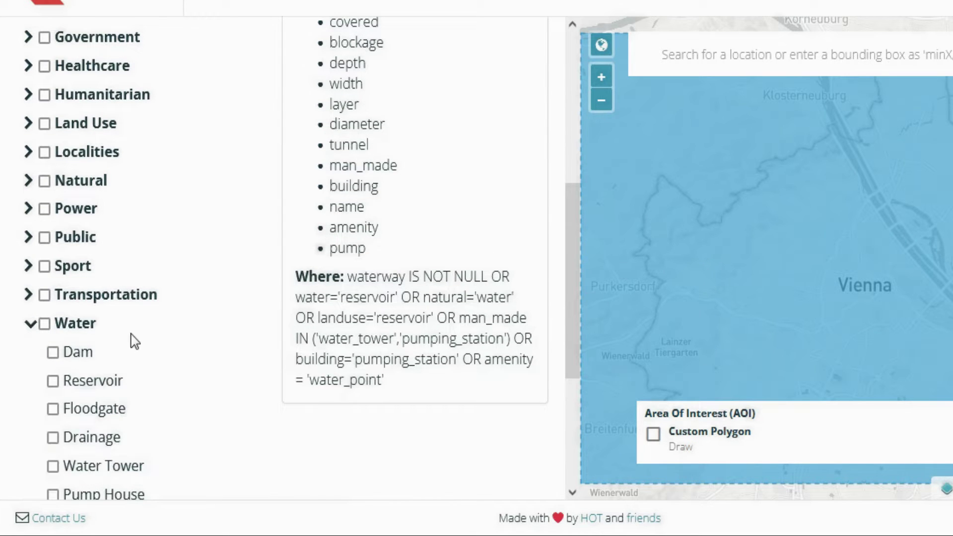
{"action": "scroll", "coordinate": [132, 342], "scroll_direction": "down", "scroll_amount": 1}
{"action": "scroll", "coordinate": [99, 286], "scroll_direction": "down", "scroll_amount": 2}
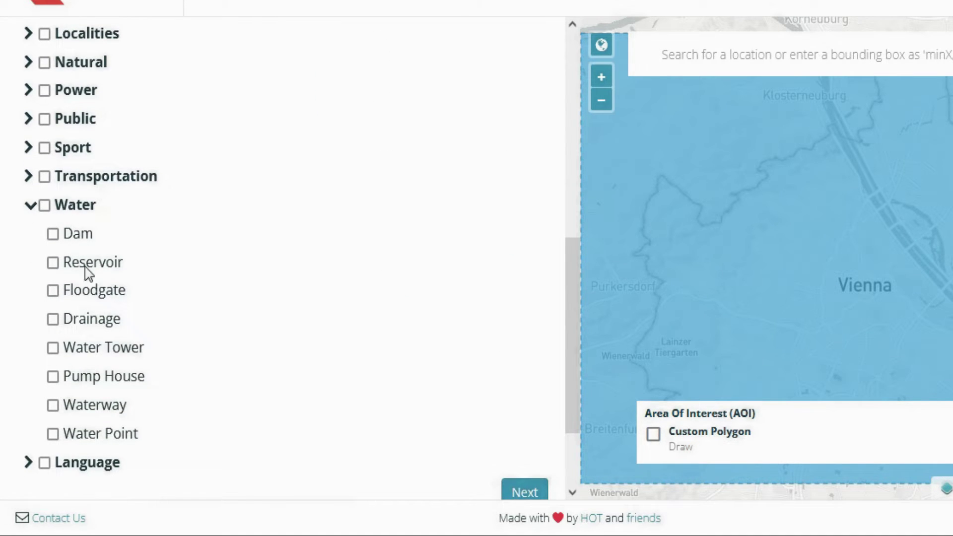
{"action": "scroll", "coordinate": [91, 316], "scroll_direction": "up", "scroll_amount": 2}
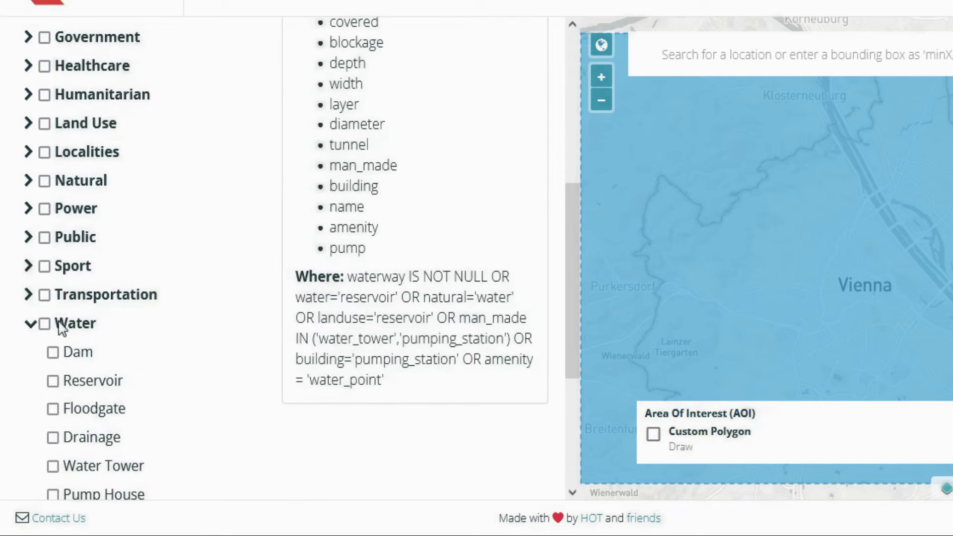
Step: Examine the geometry types and keys of the Water category, including the depth key, and collapse the category
{"action": "scroll", "coordinate": [319, 240], "scroll_direction": "up", "scroll_amount": 5}
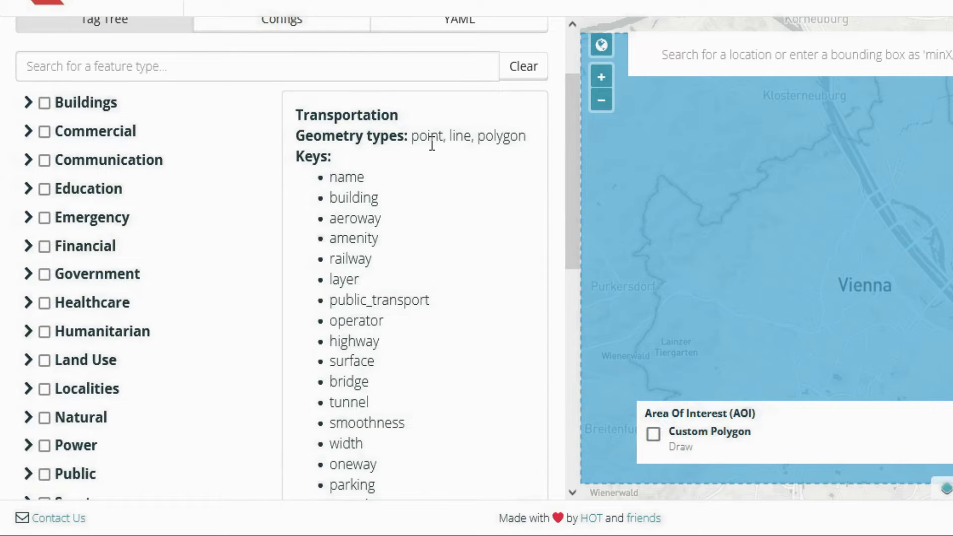
{"action": "scroll", "coordinate": [432, 145], "scroll_direction": "down", "scroll_amount": 2}
{"action": "mouse_move", "coordinate": [84, 449]}
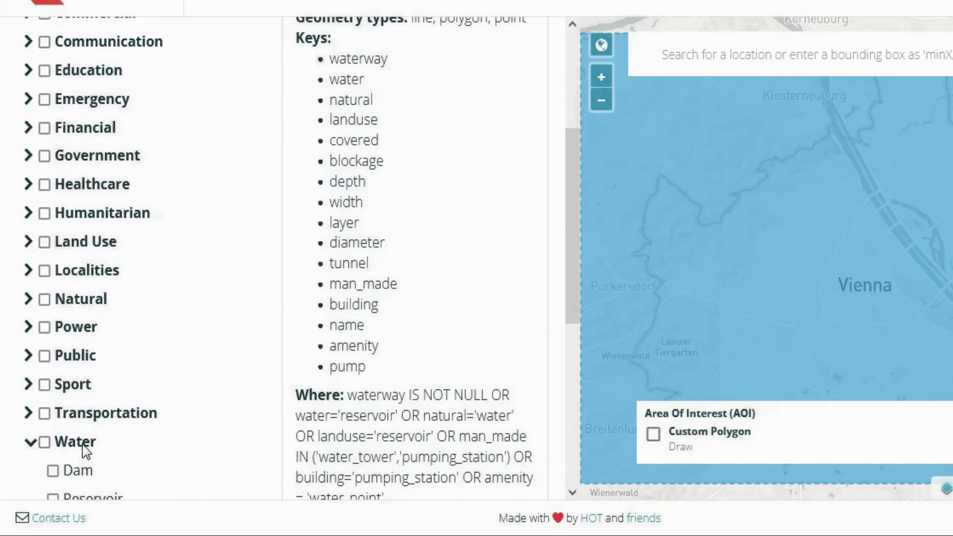
{"action": "scroll", "coordinate": [411, 239], "scroll_direction": "up", "scroll_amount": 2}
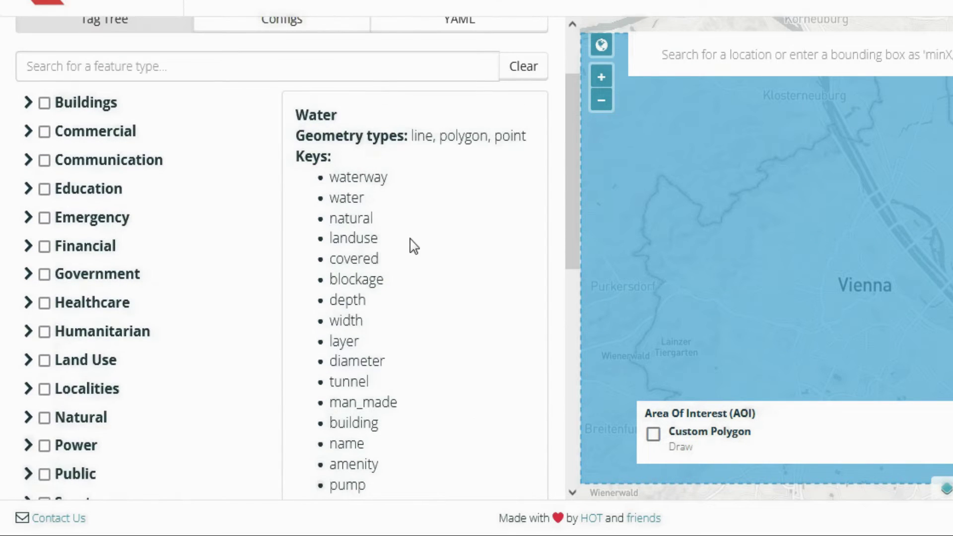
{"action": "double_click", "coordinate": [427, 134]}
{"action": "double_click", "coordinate": [452, 139]}
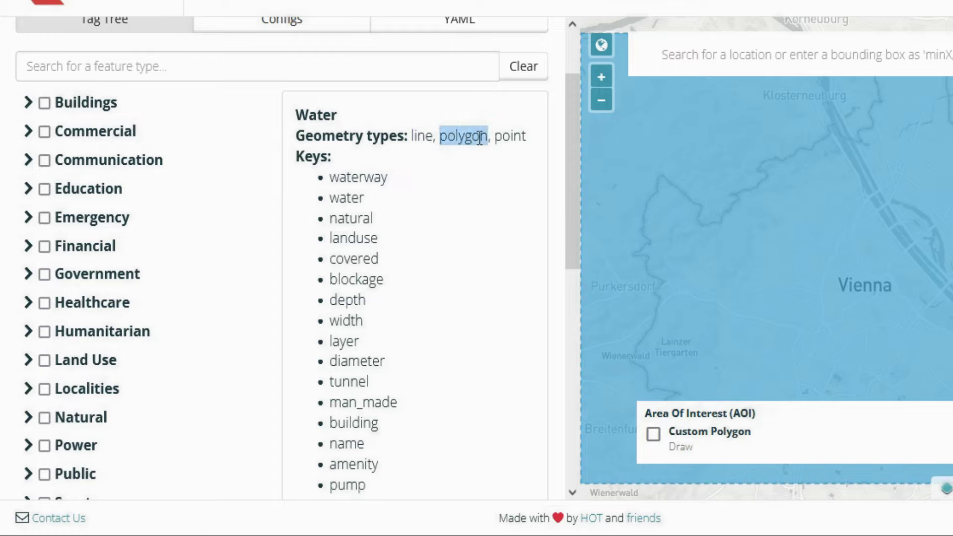
{"action": "double_click", "coordinate": [522, 133]}
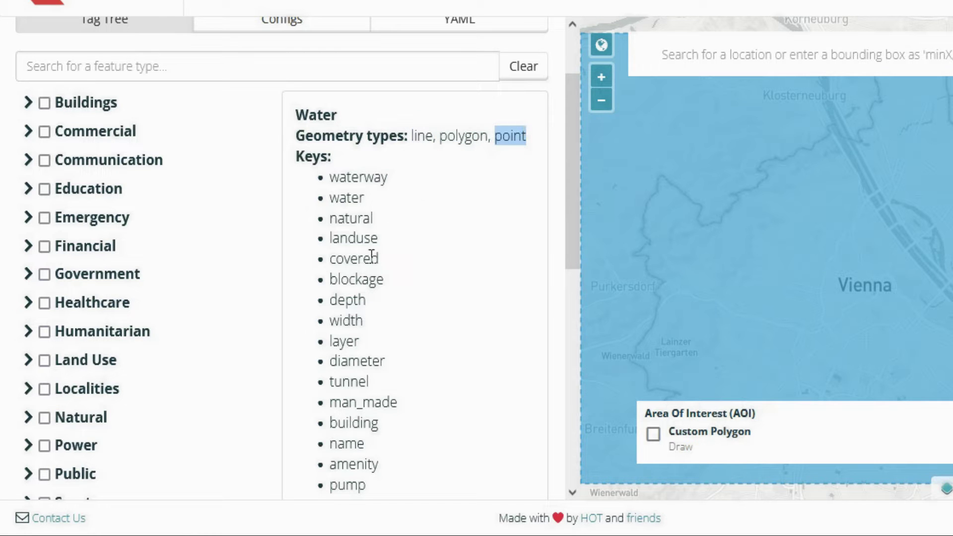
{"action": "scroll", "coordinate": [372, 311], "scroll_direction": "down", "scroll_amount": 2}
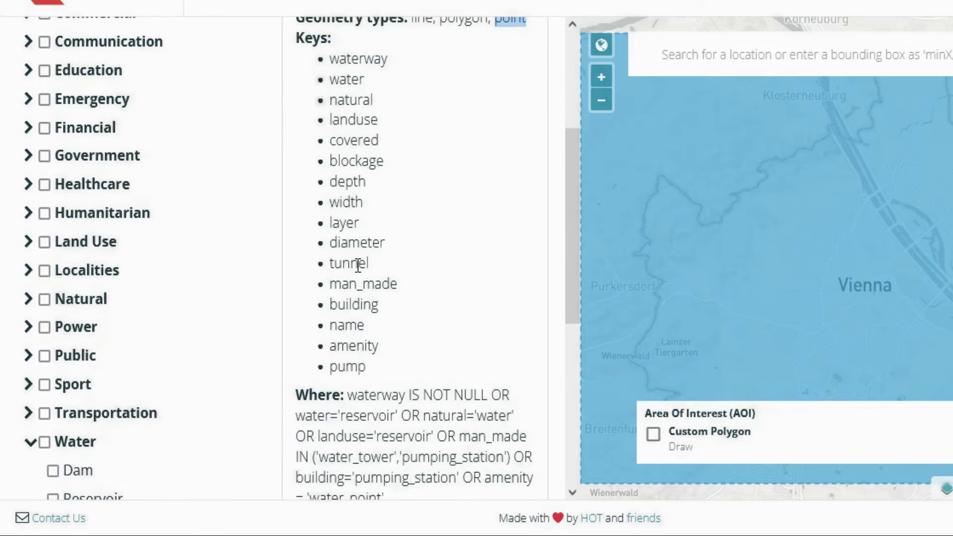
{"action": "double_click", "coordinate": [351, 183]}
{"action": "left_click", "coordinate": [30, 442]}
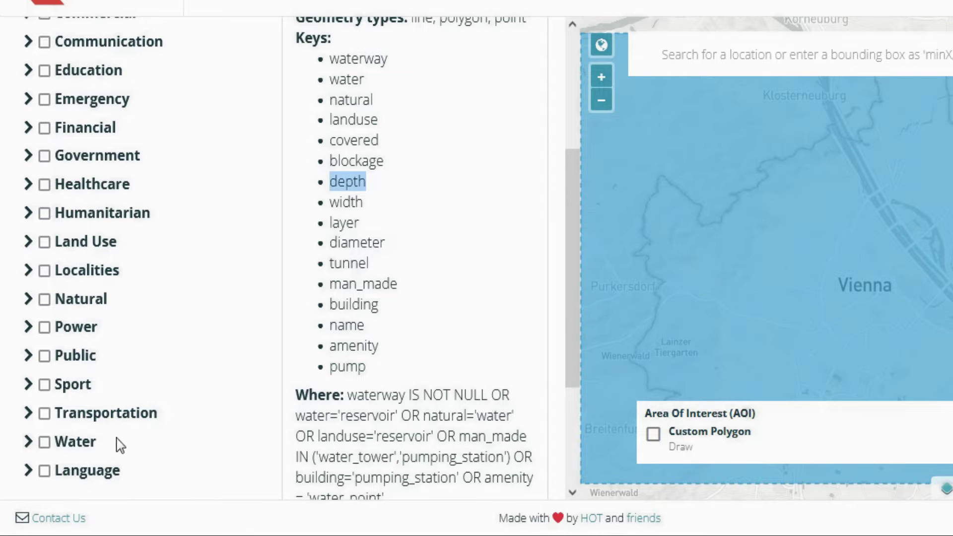
Step: Review the subtypes of the Sport category and collapse it again
{"action": "left_click", "coordinate": [29, 386]}
{"action": "scroll", "coordinate": [74, 355], "scroll_direction": "down", "scroll_amount": 2}
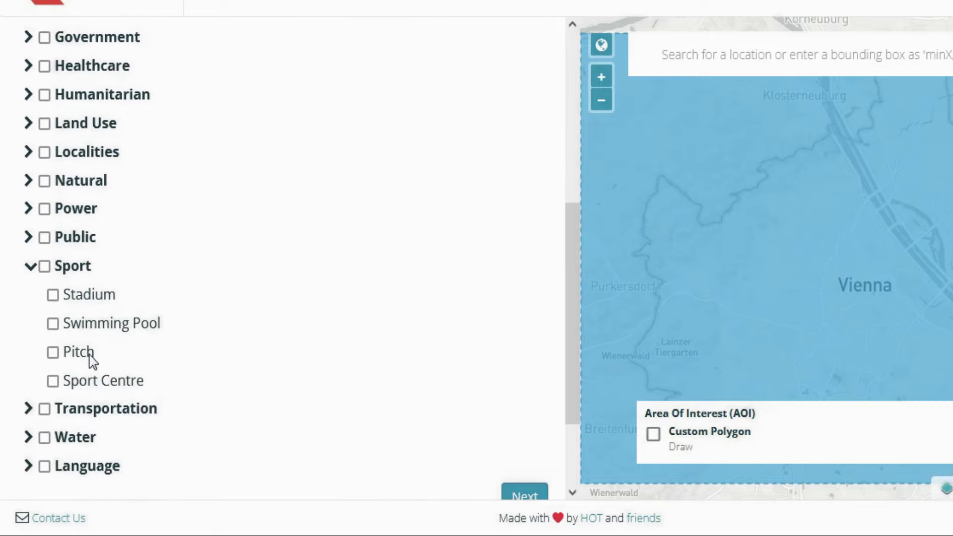
{"action": "scroll", "coordinate": [114, 322], "scroll_direction": "up", "scroll_amount": 2}
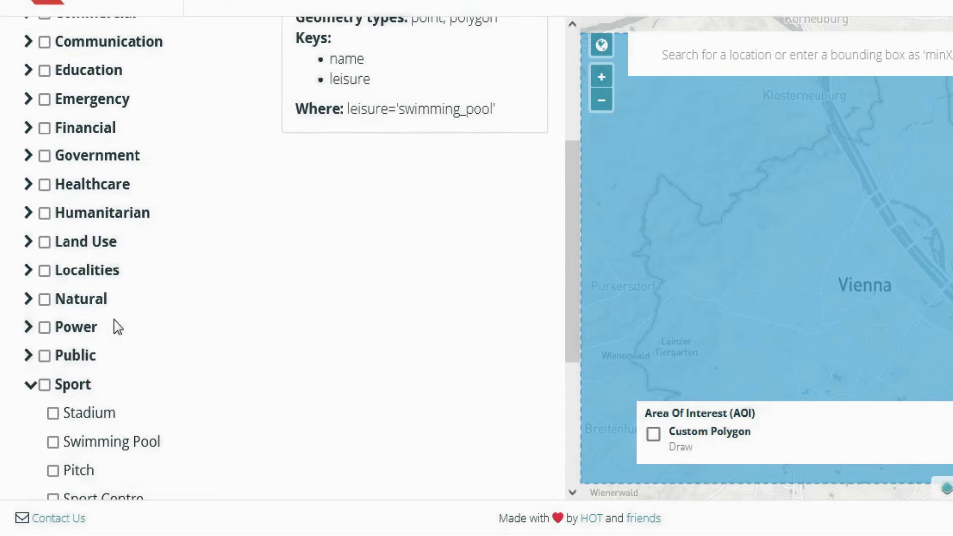
{"action": "left_click", "coordinate": [32, 386]}
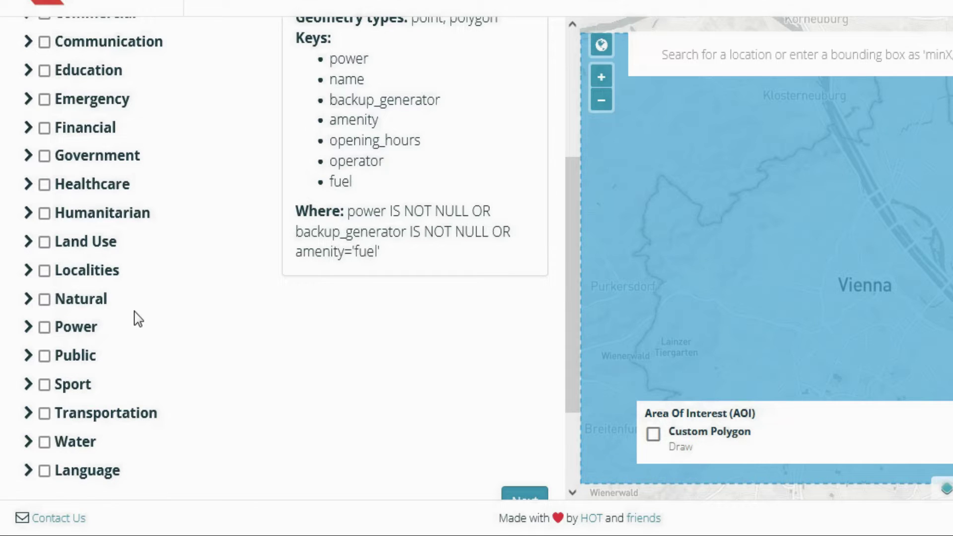
Step: Include the Road, Railway and Airport feature types from the Transportation category in the export
{"action": "left_click", "coordinate": [28, 414]}
{"action": "scroll", "coordinate": [154, 353], "scroll_direction": "down", "scroll_amount": 2}
{"action": "scroll", "coordinate": [153, 347], "scroll_direction": "down", "scroll_amount": 2}
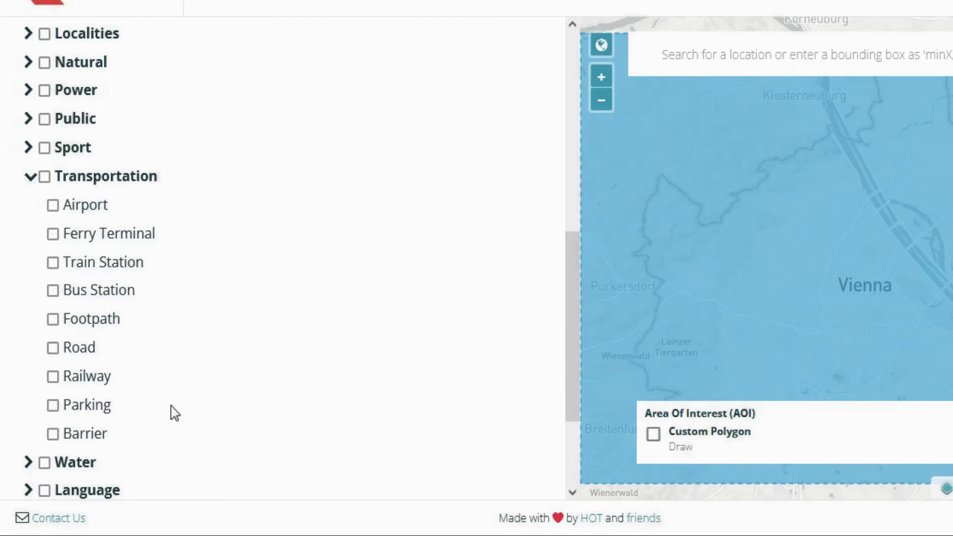
{"action": "left_click", "coordinate": [53, 348]}
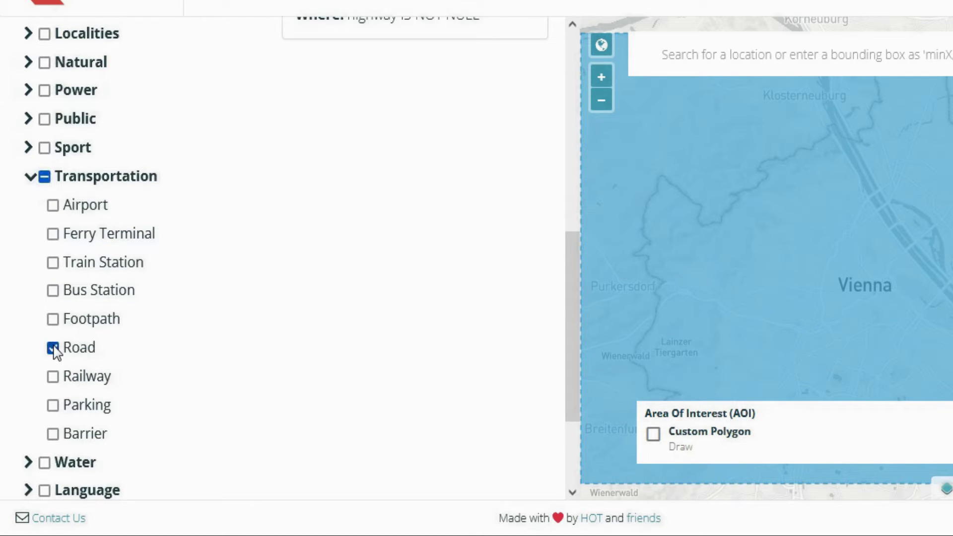
{"action": "left_click", "coordinate": [53, 377]}
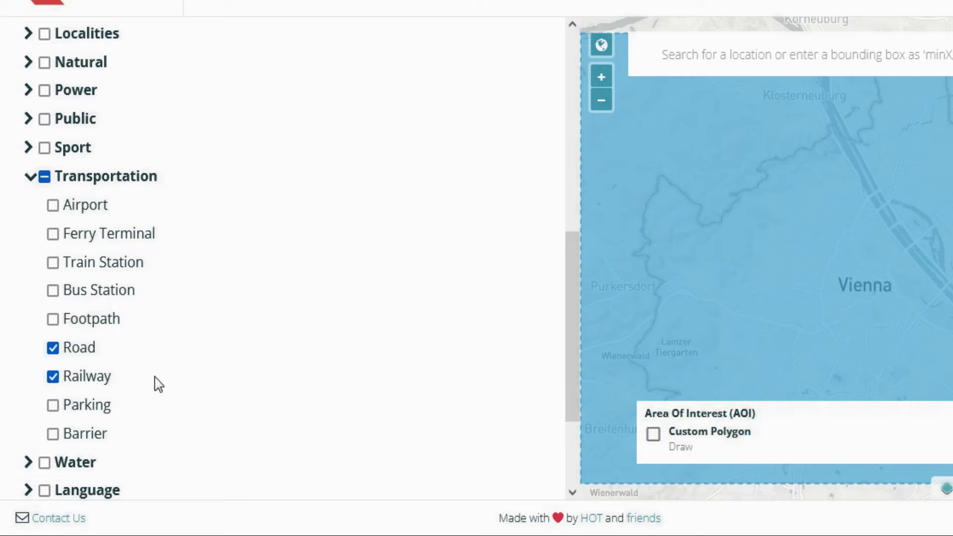
{"action": "scroll", "coordinate": [151, 357], "scroll_direction": "up", "scroll_amount": 2}
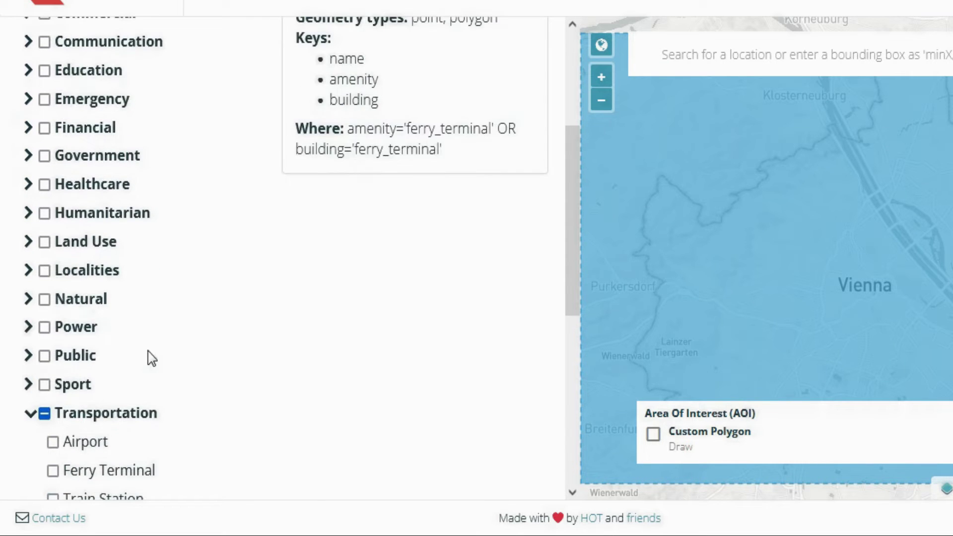
{"action": "left_click", "coordinate": [53, 443]}
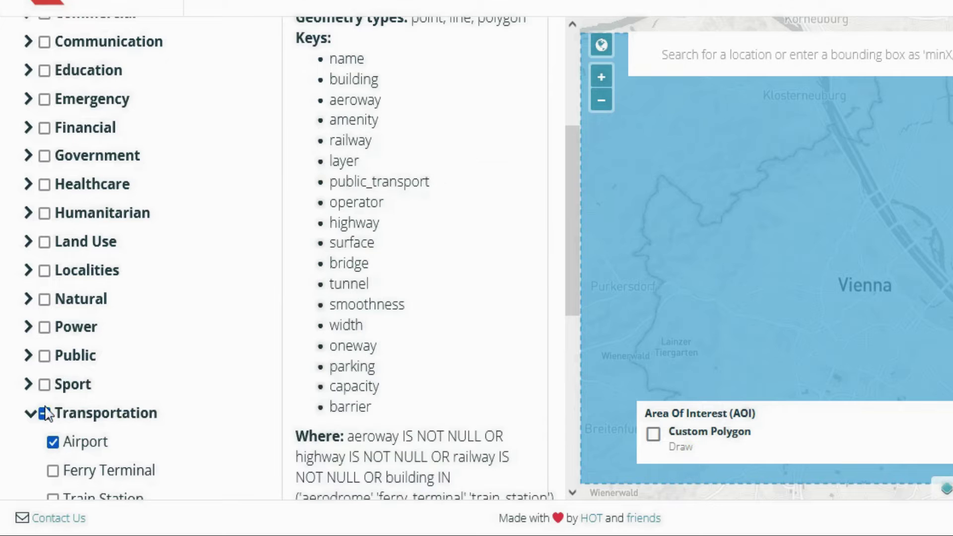
{"action": "left_click", "coordinate": [31, 414]}
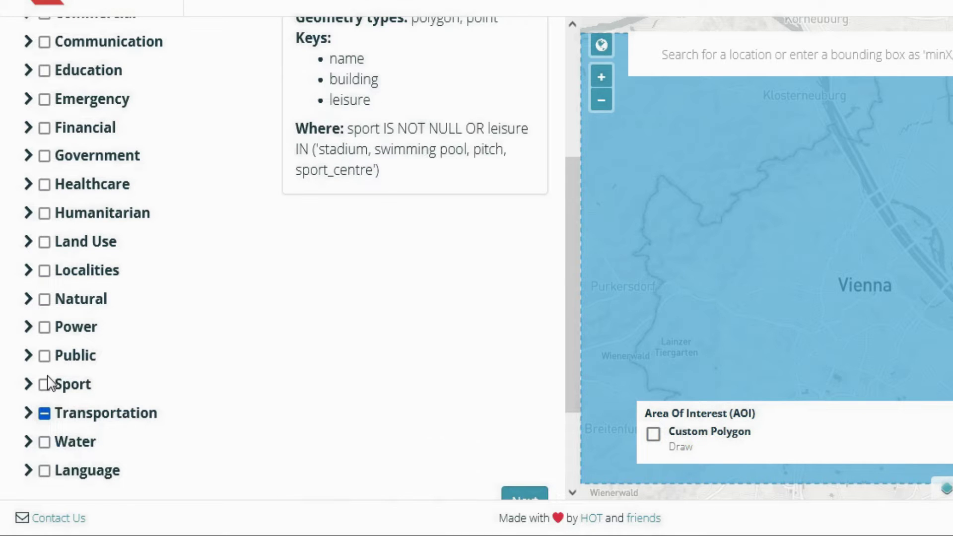
Step: Search the feature types for "hos", include Hospital from the Healthcare category, and clear the search
{"action": "scroll", "coordinate": [181, 323], "scroll_direction": "up", "scroll_amount": 4}
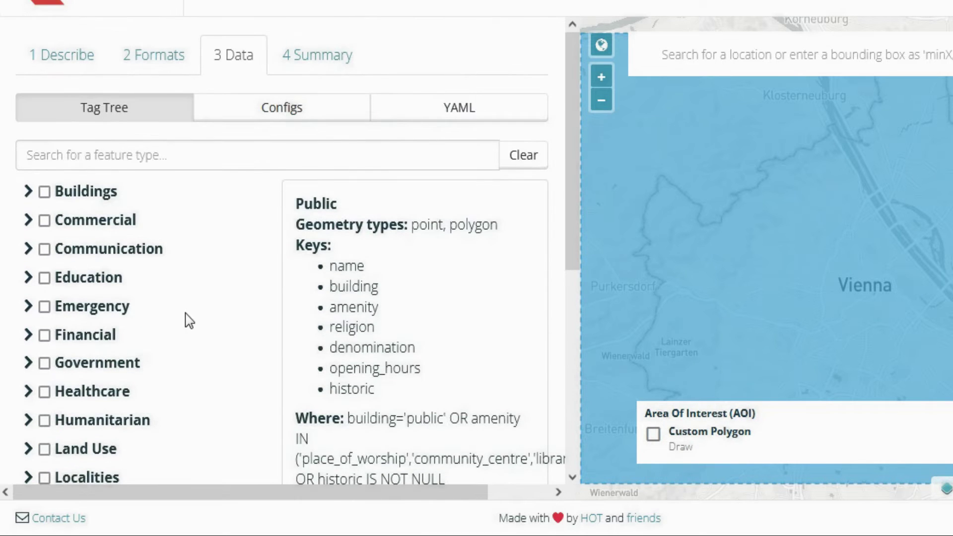
{"action": "left_click", "coordinate": [208, 157]}
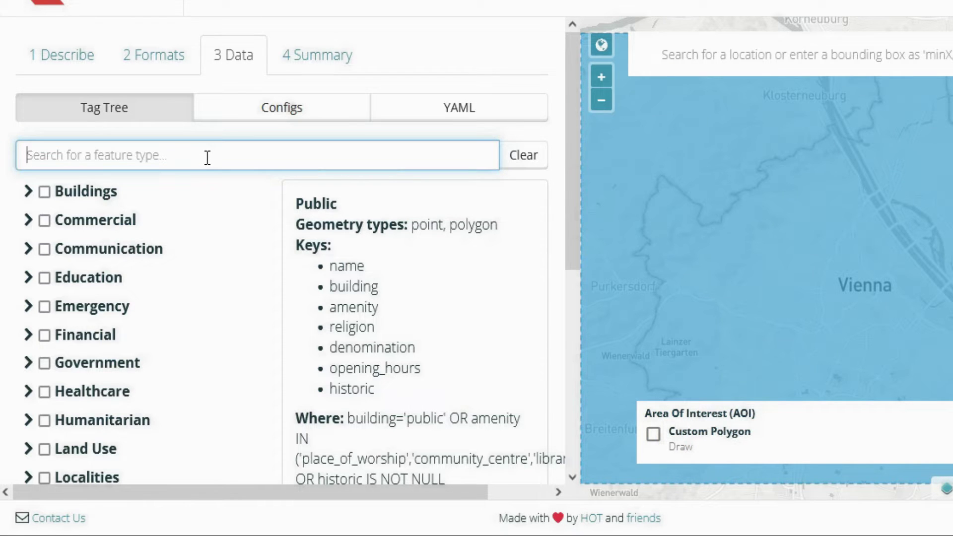
{"action": "type", "text": "hos"}
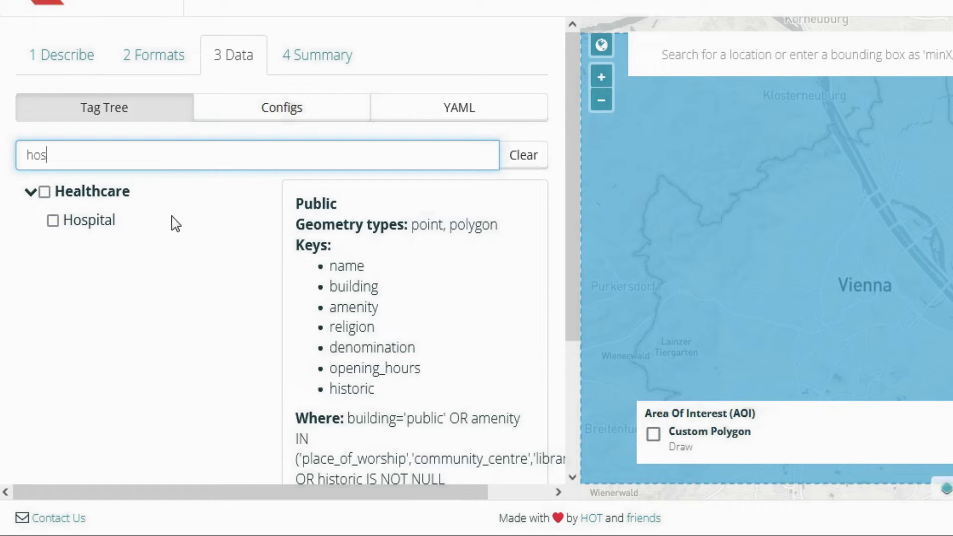
{"action": "mouse_move", "coordinate": [77, 229]}
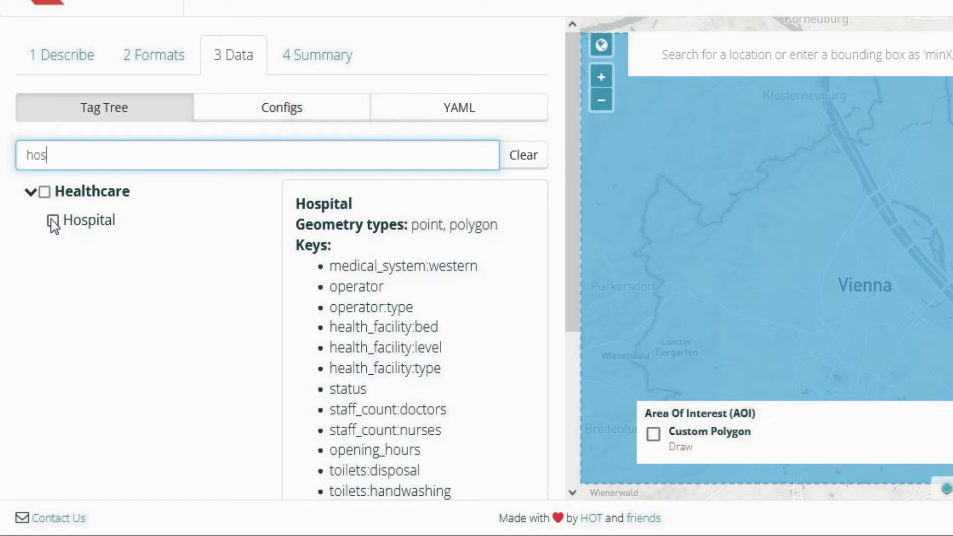
{"action": "left_click", "coordinate": [53, 221]}
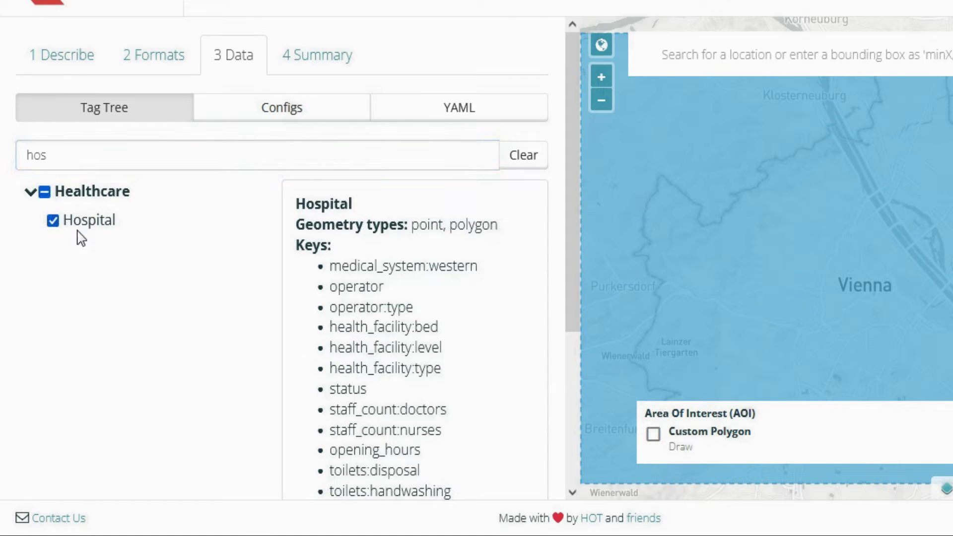
{"action": "left_click", "coordinate": [39, 156]}
{"action": "double_click", "coordinate": [24, 158]}
{"action": "key", "text": "BackSpace"}
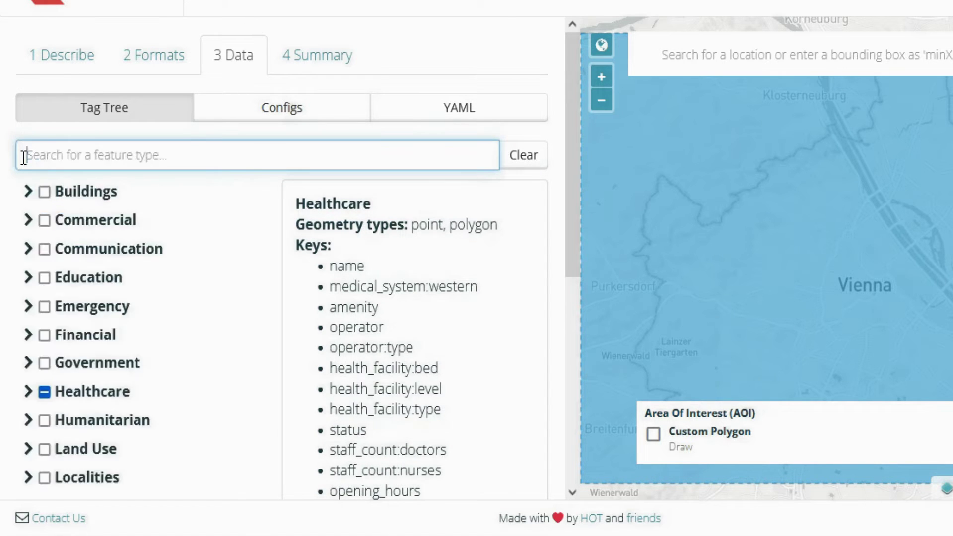
Step: Search the feature types for "sc" and clear the search without selecting anything
{"action": "scroll", "coordinate": [164, 219], "scroll_direction": "down", "scroll_amount": 2}
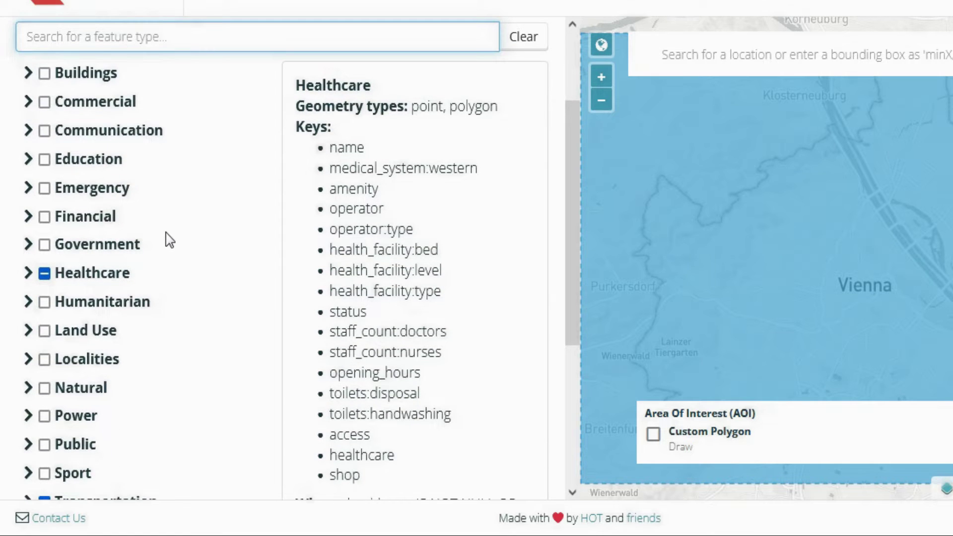
{"action": "mouse_move", "coordinate": [138, 133]}
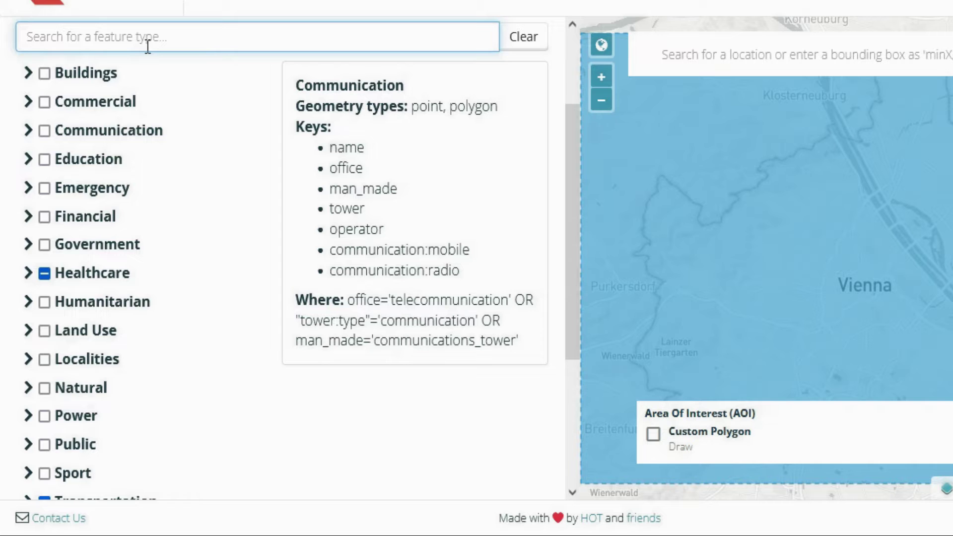
{"action": "type", "text": "sc"}
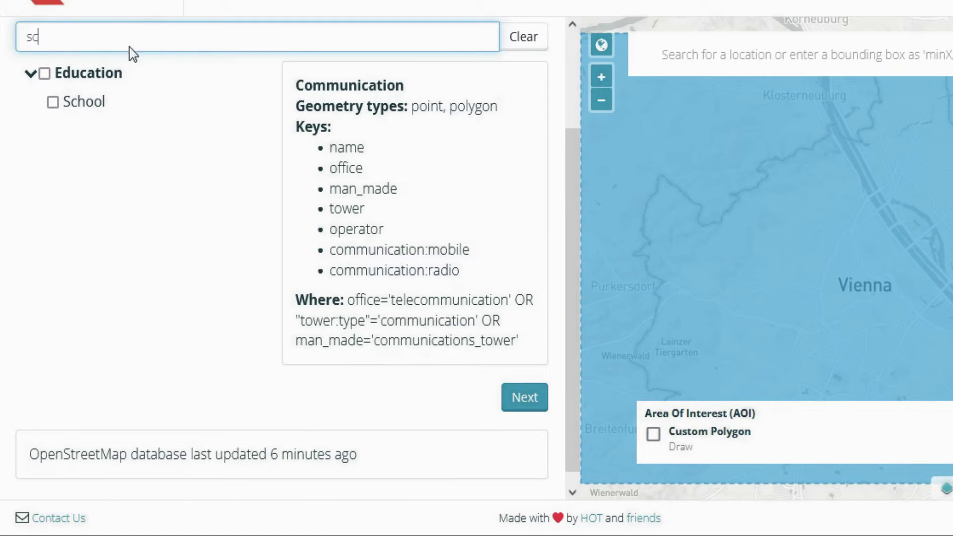
{"action": "key", "text": "BackSpace"}
{"action": "key", "text": "BackSpace"}
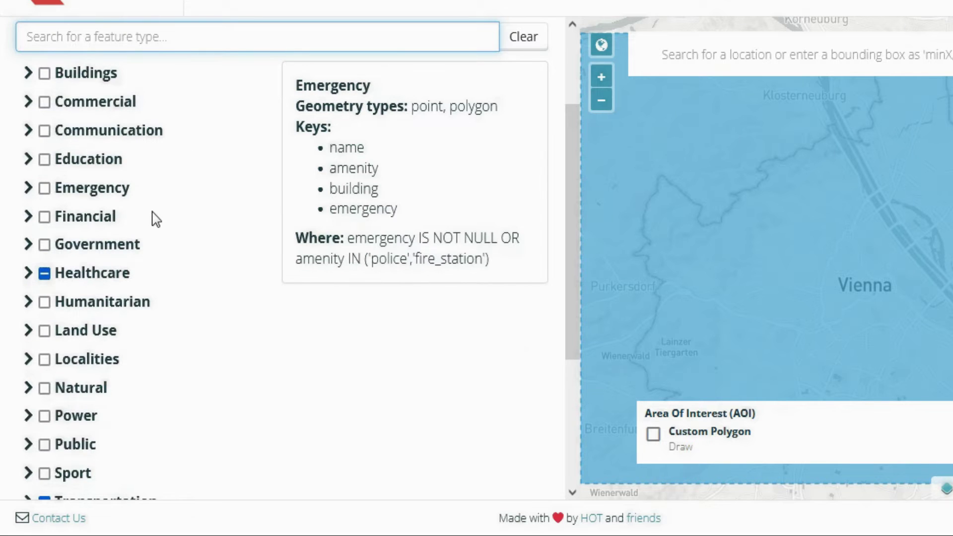
Step: Finish the data selection and continue to the export summary
{"action": "scroll", "coordinate": [175, 258], "scroll_direction": "down", "scroll_amount": 4}
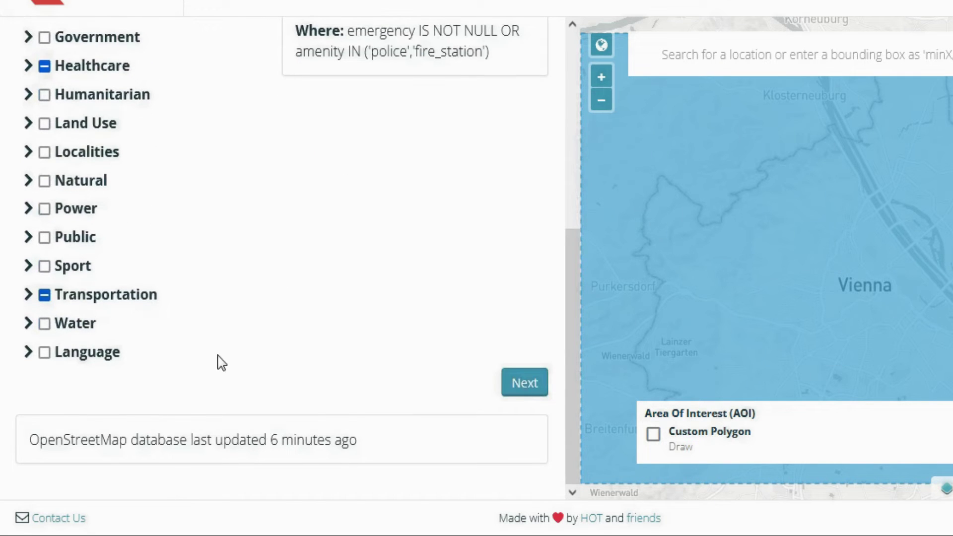
{"action": "left_click", "coordinate": [535, 384]}
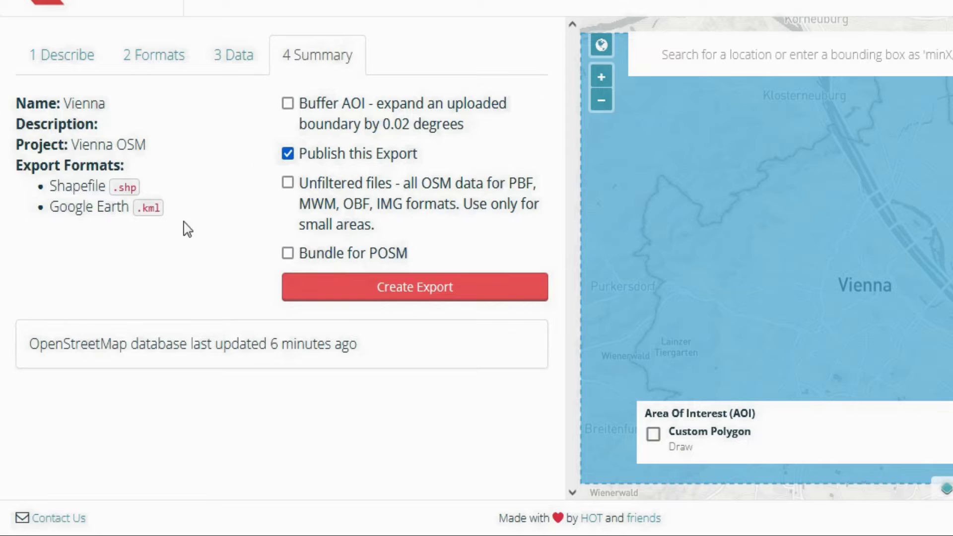
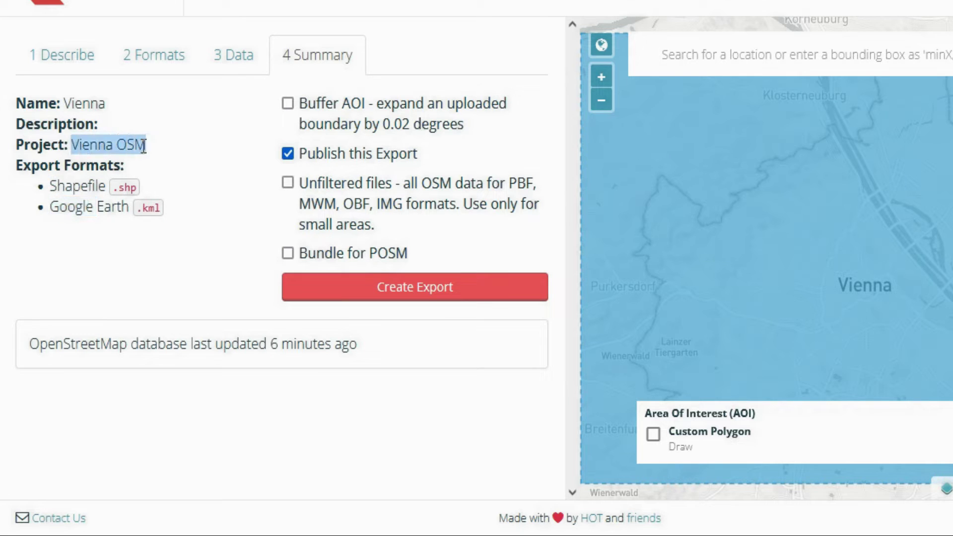
Step: Review the export name in the summary and create the Vienna export
{"action": "double_click", "coordinate": [92, 105]}
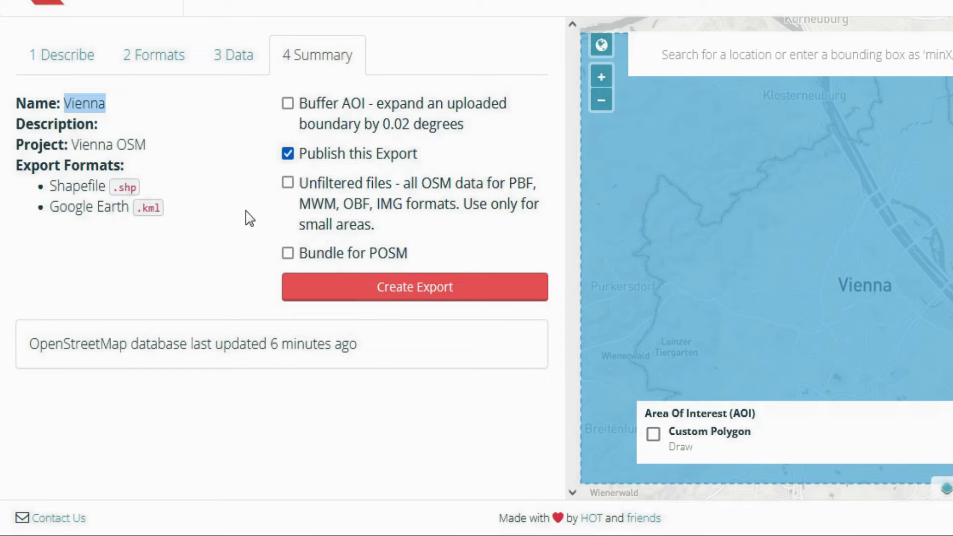
{"action": "left_click", "coordinate": [401, 293]}
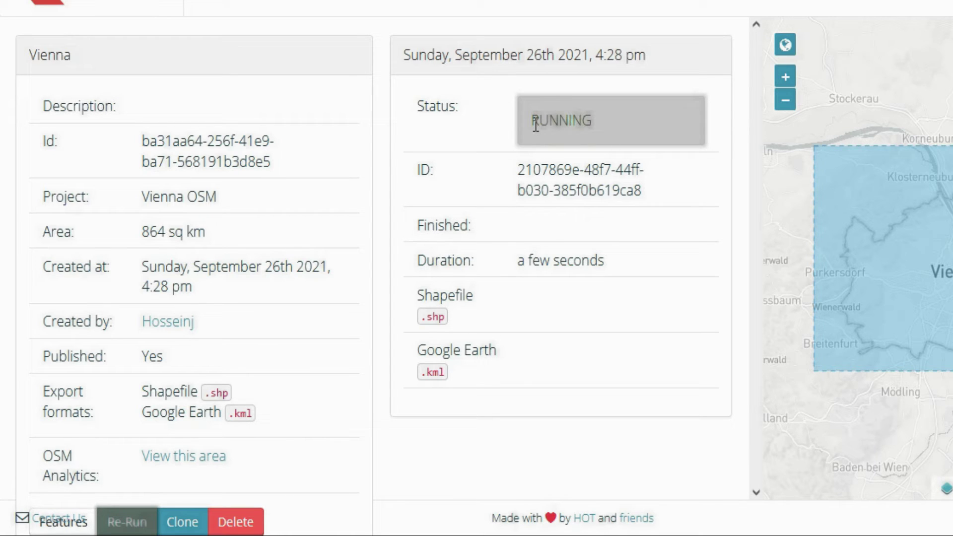
Step: Examine the export run's status and duration, and the export's area, creation time and formats
{"action": "left_click_drag", "start_coordinate": [536, 124], "coordinate": [588, 115]}
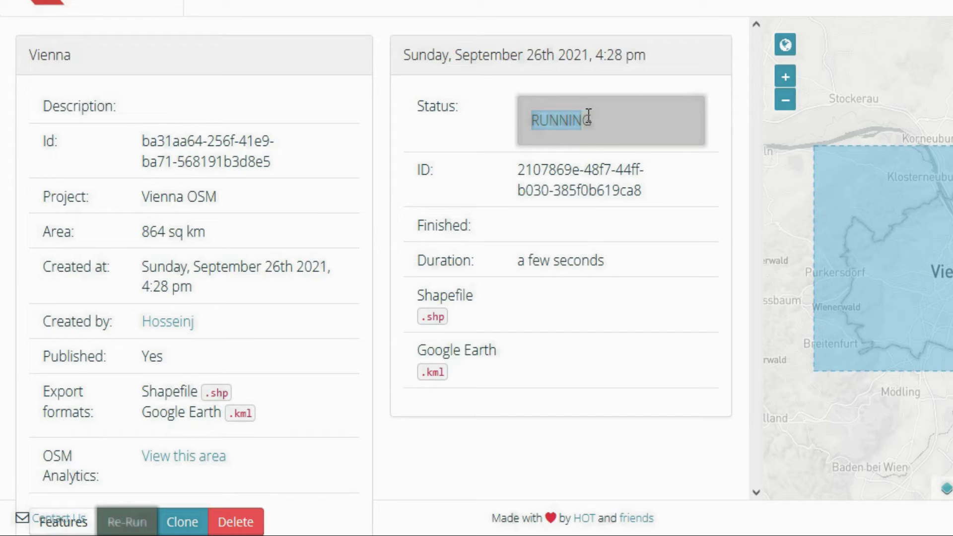
{"action": "left_click", "coordinate": [484, 138]}
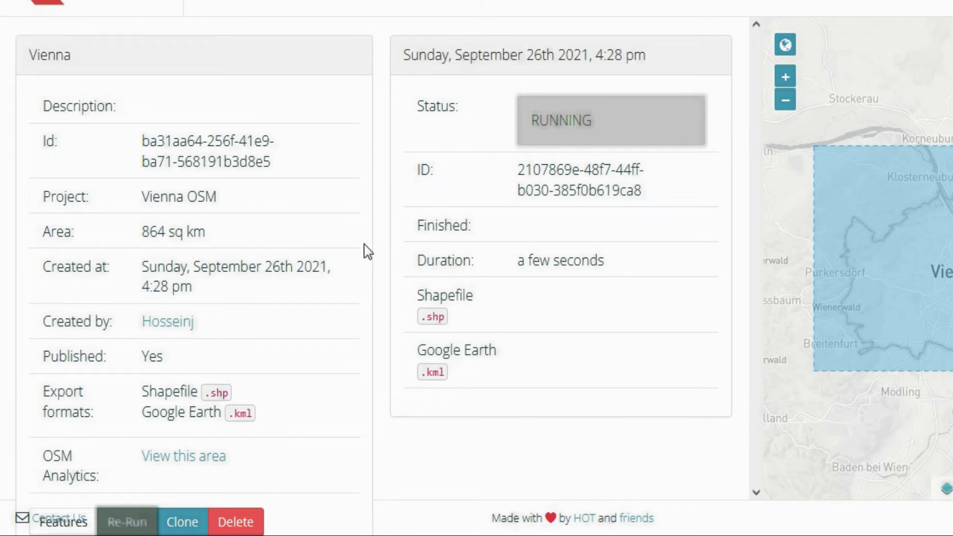
{"action": "triple_click", "coordinate": [556, 264]}
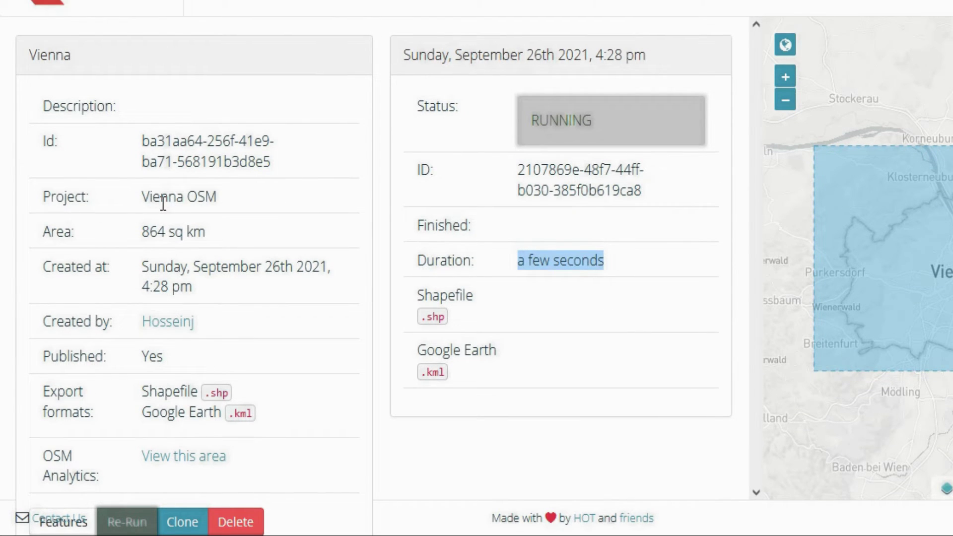
{"action": "left_click_drag", "start_coordinate": [142, 235], "coordinate": [206, 247]}
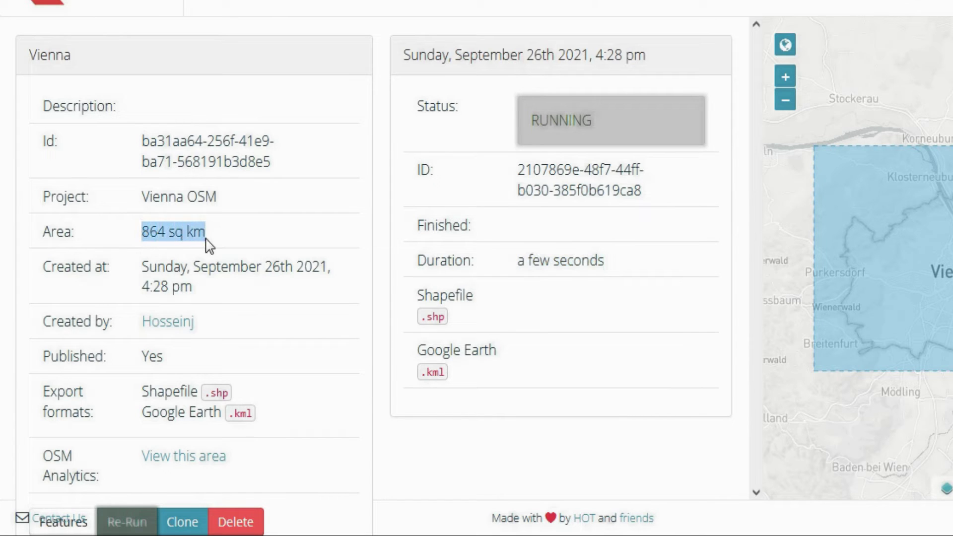
{"action": "triple_click", "coordinate": [272, 266]}
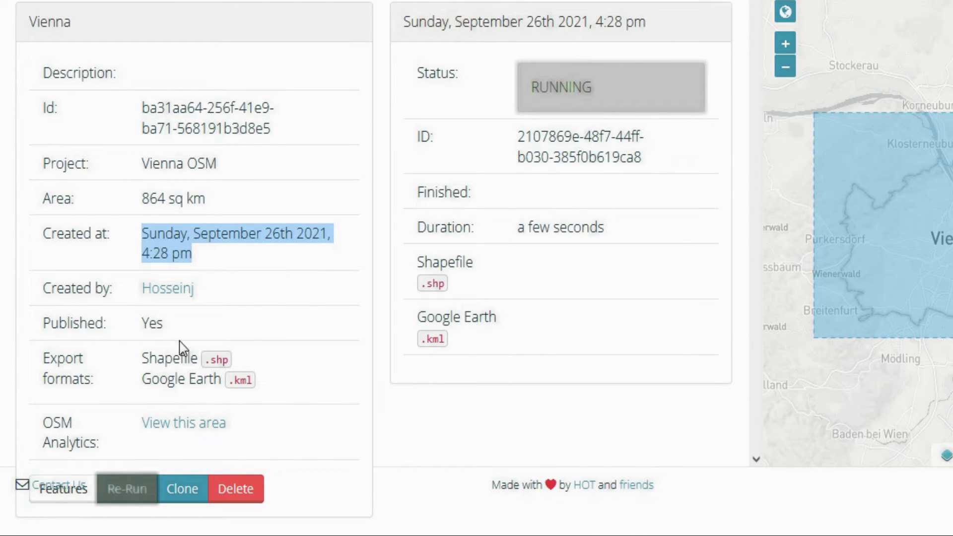
{"action": "double_click", "coordinate": [179, 367]}
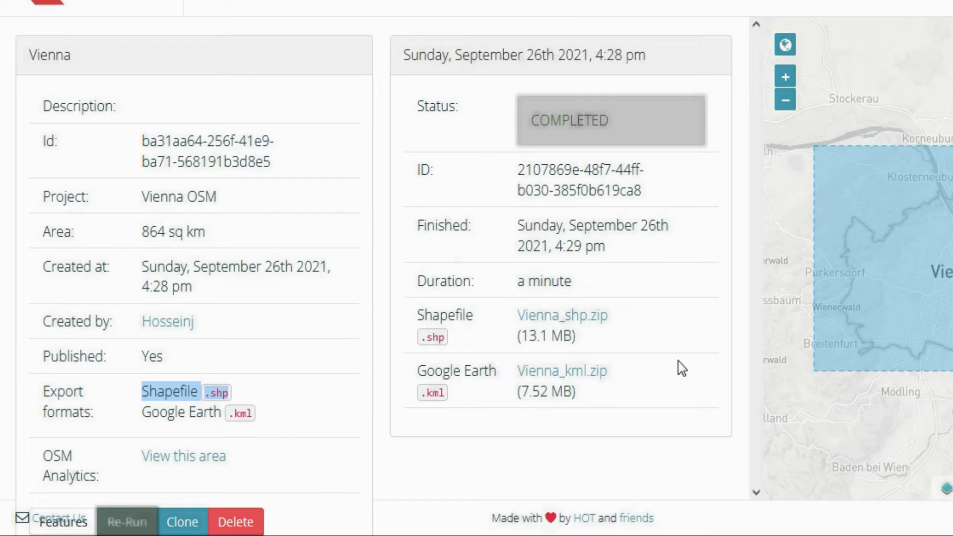
{"action": "double_click", "coordinate": [560, 128]}
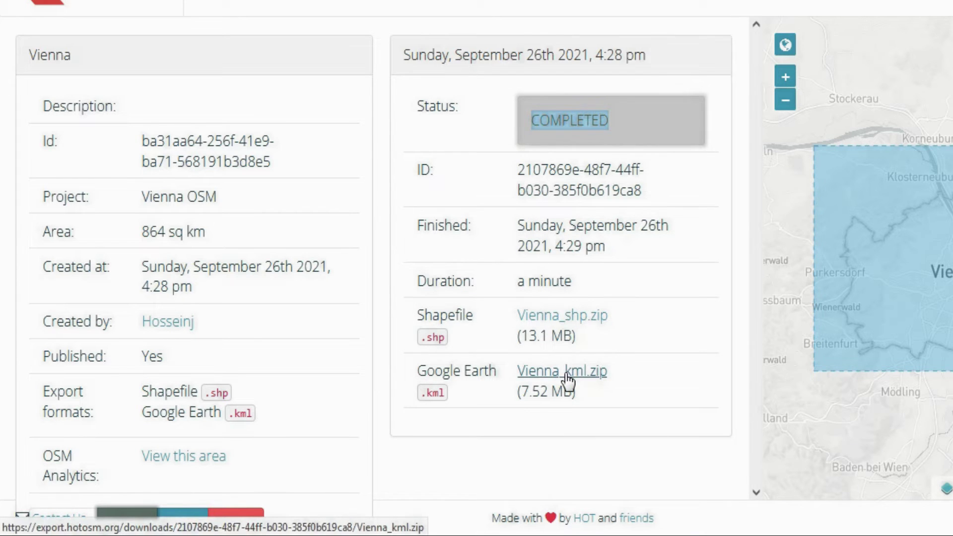
Step: Download the Shapefile archive Vienna_shp.zip and the Google Earth archive Vienna_kml.zip
{"action": "left_click", "coordinate": [556, 318]}
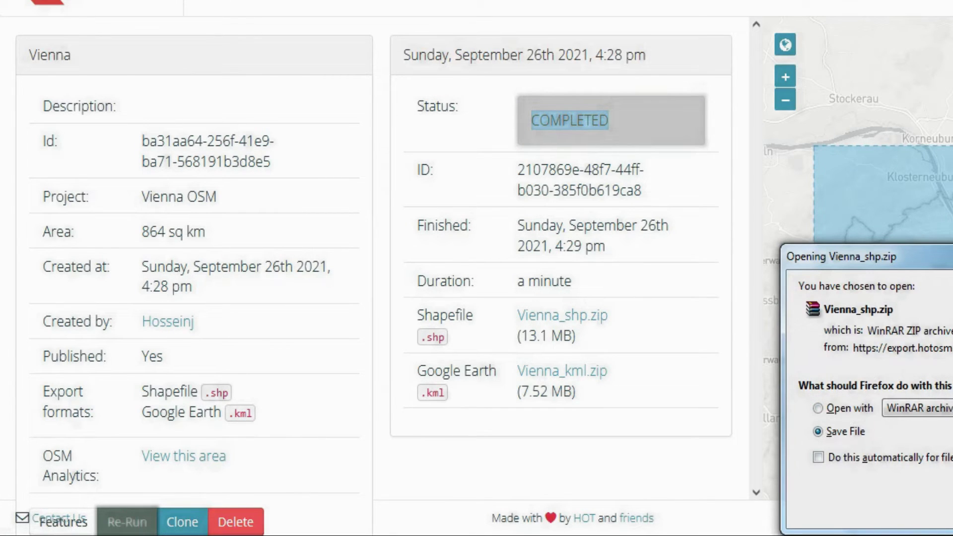
{"action": "key", "text": "Return"}
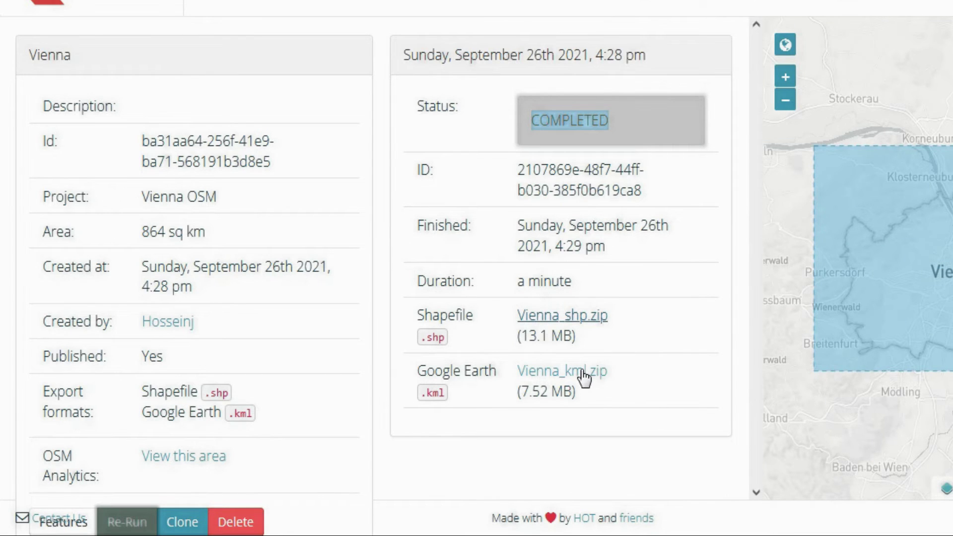
{"action": "left_click", "coordinate": [586, 378]}
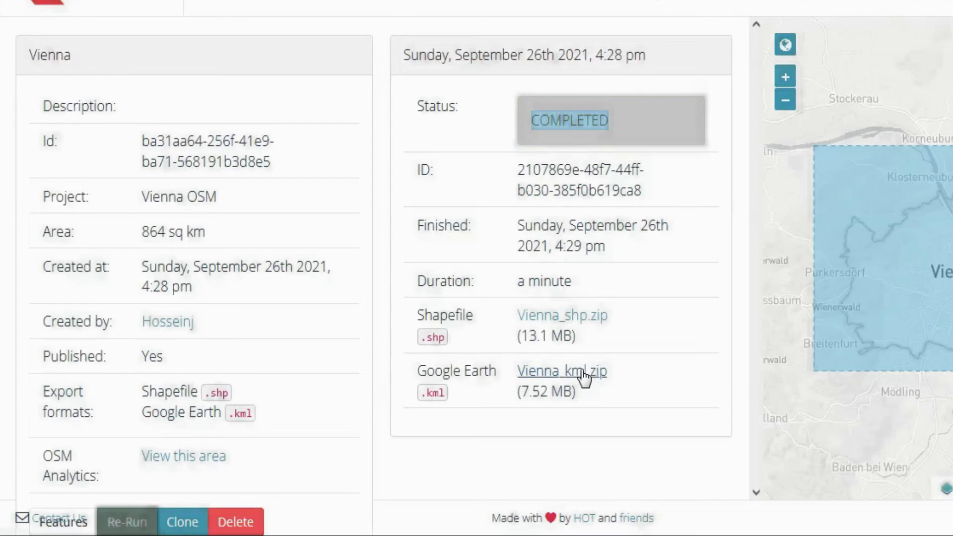
{"action": "key", "text": "Return"}
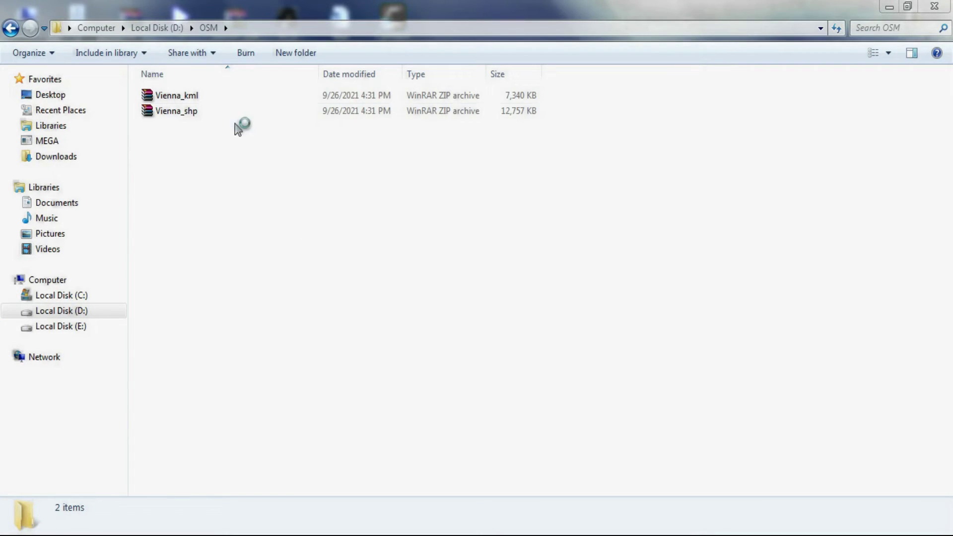
Step: Extract the Vienna_kml and Vienna_shp archives in D:\OSM, each into a folder of its own name
{"action": "left_click", "coordinate": [221, 99]}
{"action": "right_click", "coordinate": [219, 96]}
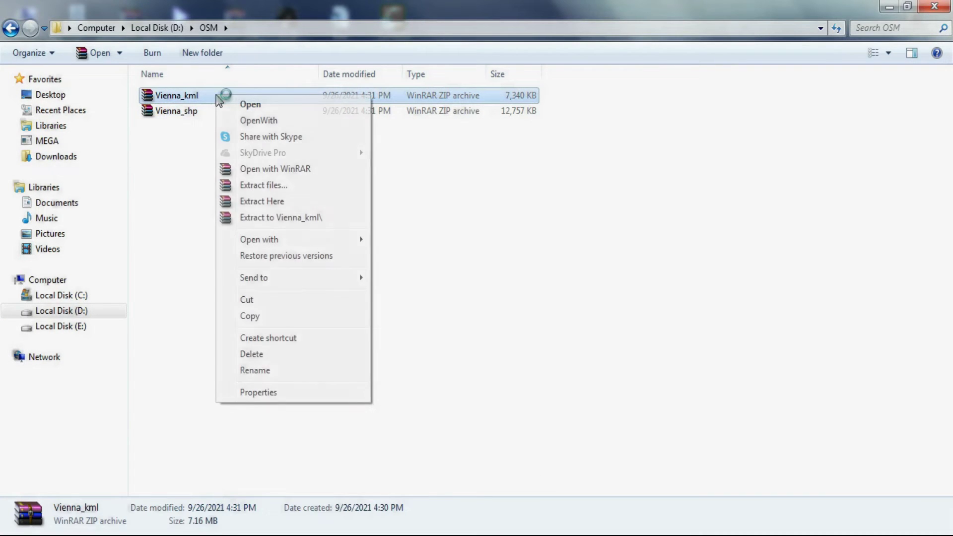
{"action": "left_click", "coordinate": [284, 219]}
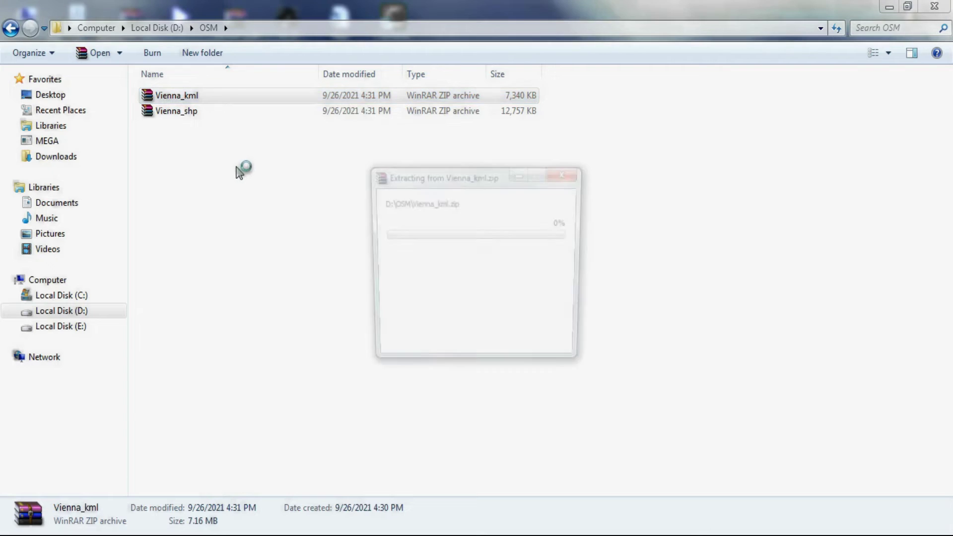
{"action": "right_click", "coordinate": [210, 130]}
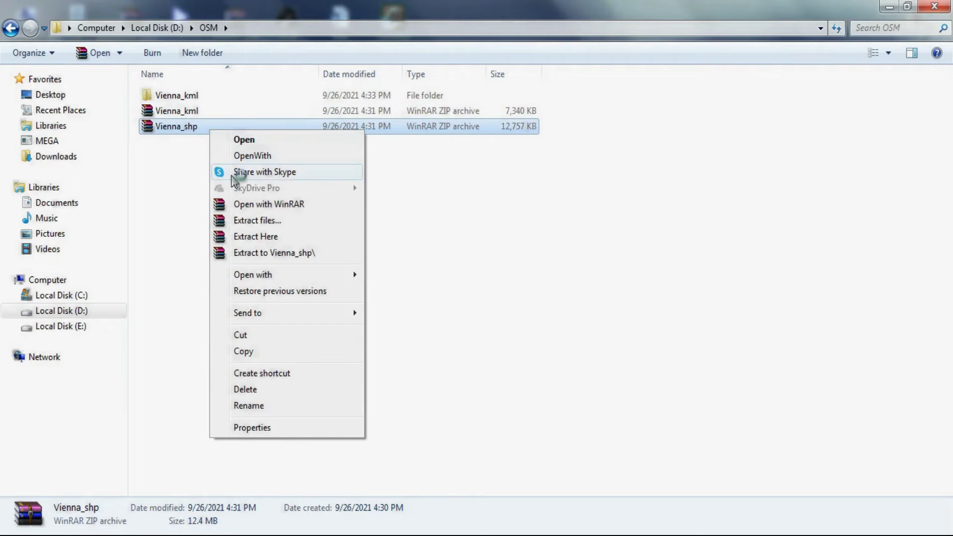
{"action": "left_click", "coordinate": [273, 253]}
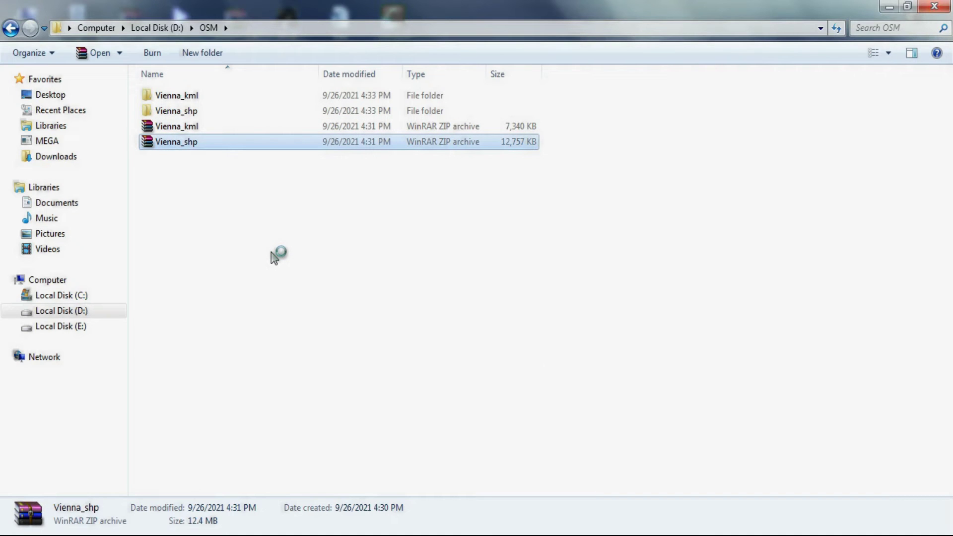
{"action": "left_click", "coordinate": [446, 400]}
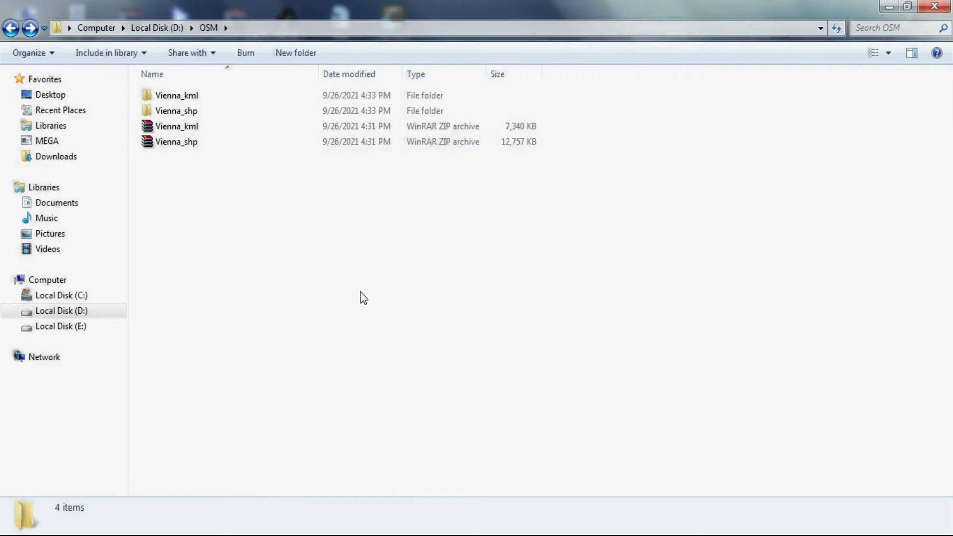
Step: Copy the D:\OSM folder path, switch to ArcMap and browse to that folder for adding data
{"action": "left_click", "coordinate": [258, 28]}
{"action": "key", "text": "ctrl+c"}
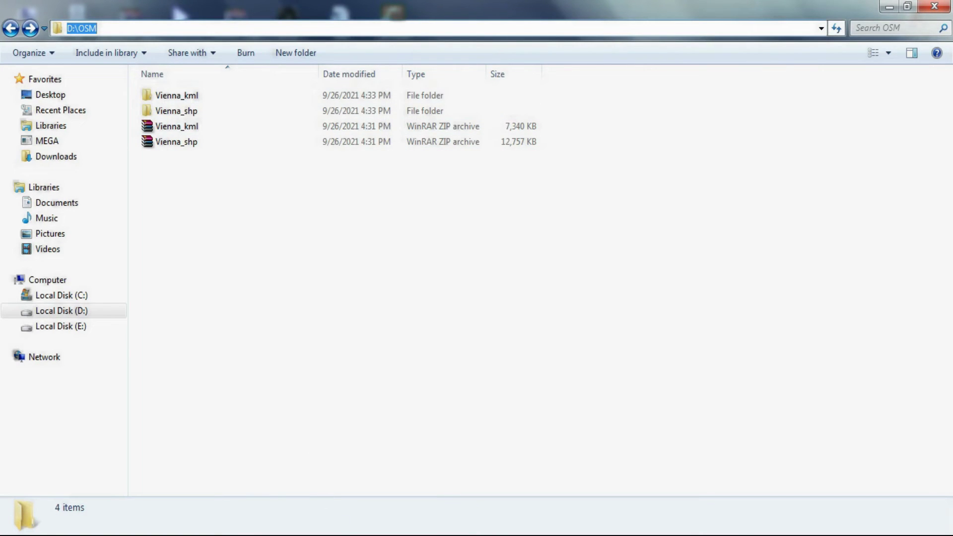
{"action": "left_click", "coordinate": [338, 526]}
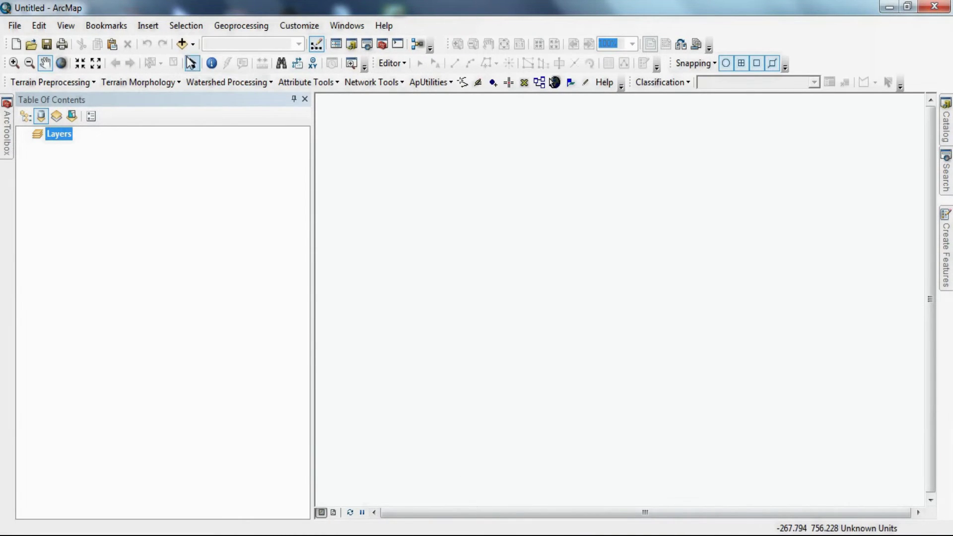
{"action": "left_click", "coordinate": [182, 43]}
{"action": "key", "text": "ctrl+v"}
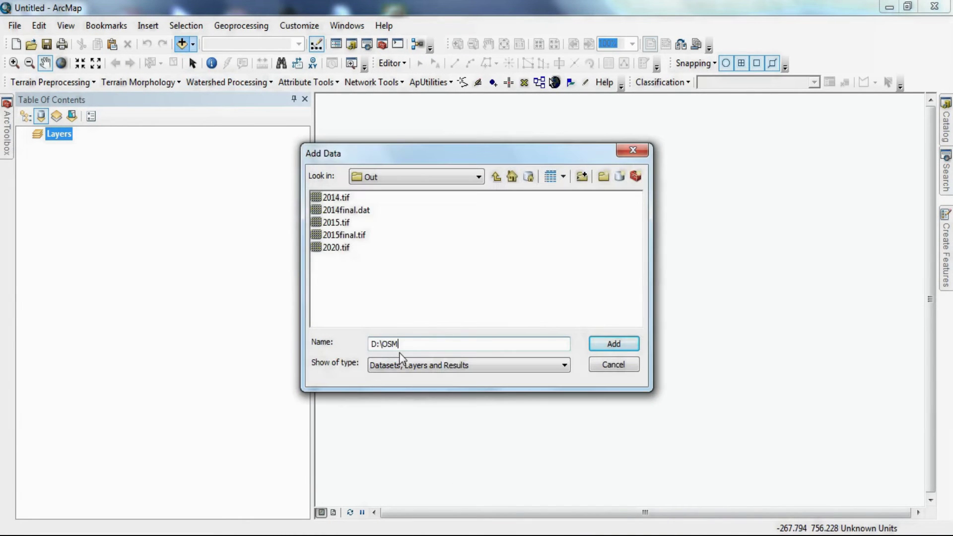
{"action": "left_click", "coordinate": [602, 348]}
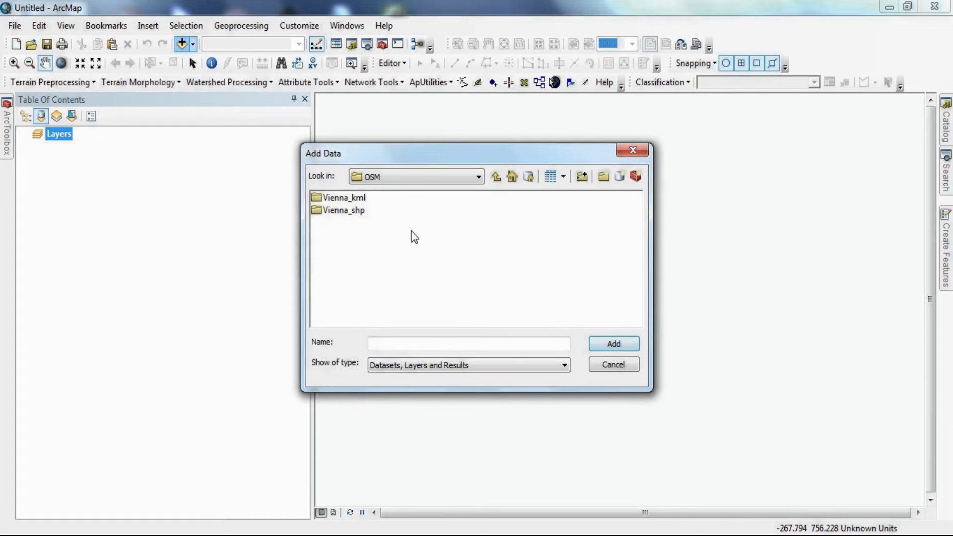
Step: Add the line, point and polygon shapefiles from the Vienna_shp folder to the map
{"action": "left_click", "coordinate": [353, 214]}
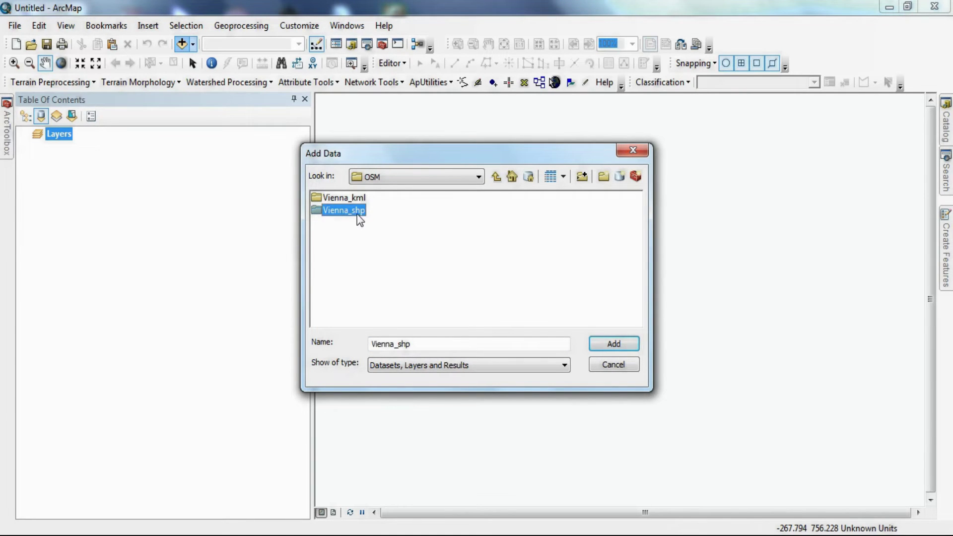
{"action": "double_click", "coordinate": [357, 217]}
{"action": "left_click", "coordinate": [350, 202]}
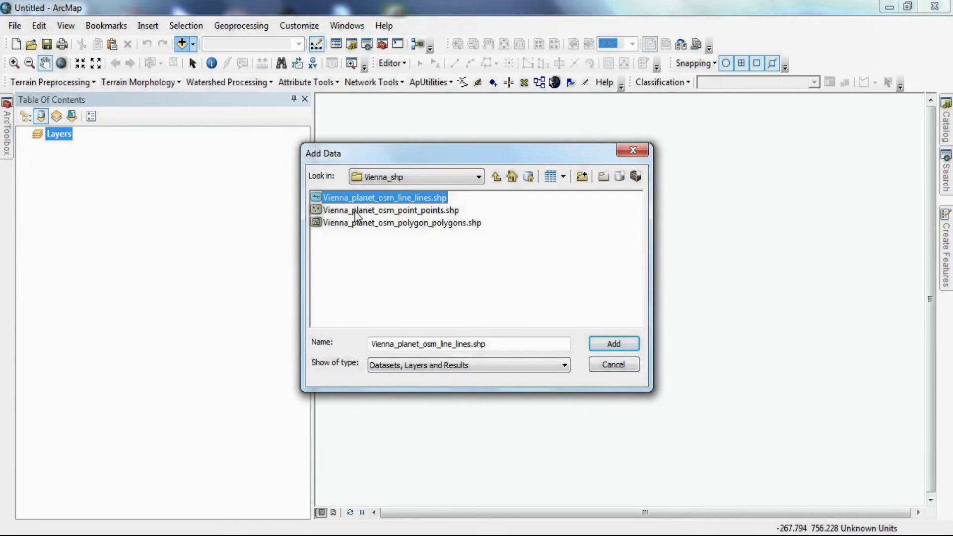
{"action": "left_click", "coordinate": [356, 211], "text": "shift"}
{"action": "left_click", "coordinate": [362, 224], "text": "shift"}
{"action": "left_click", "coordinate": [615, 344]}
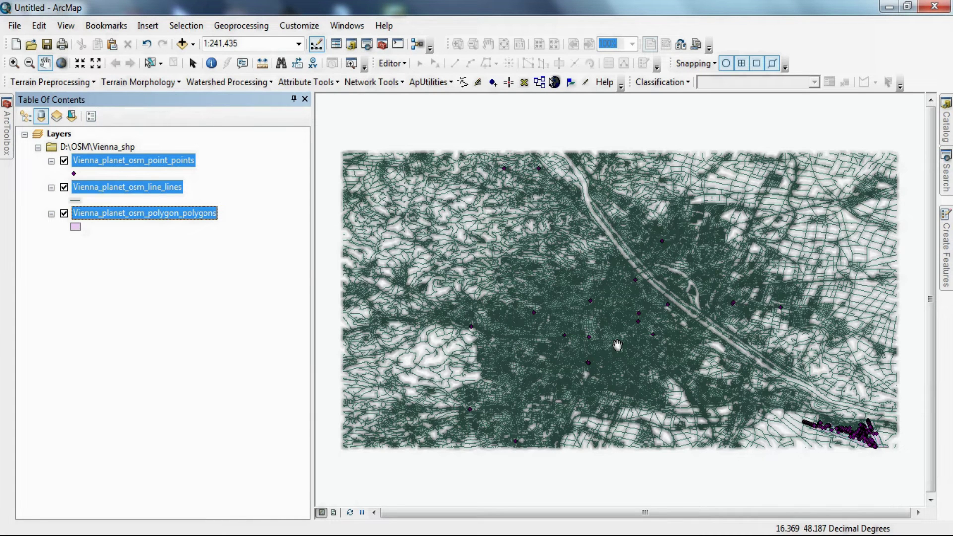
Step: Hide the Vienna_planet_osm_line_lines and Vienna_planet_osm_point_points layers, leaving only the polygon layer displayed
{"action": "left_click", "coordinate": [170, 282]}
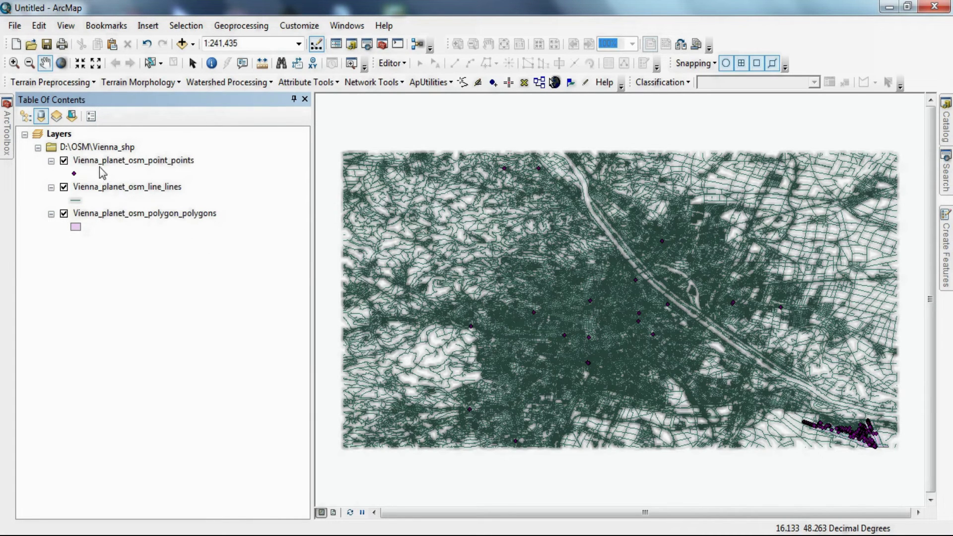
{"action": "left_click", "coordinate": [64, 187]}
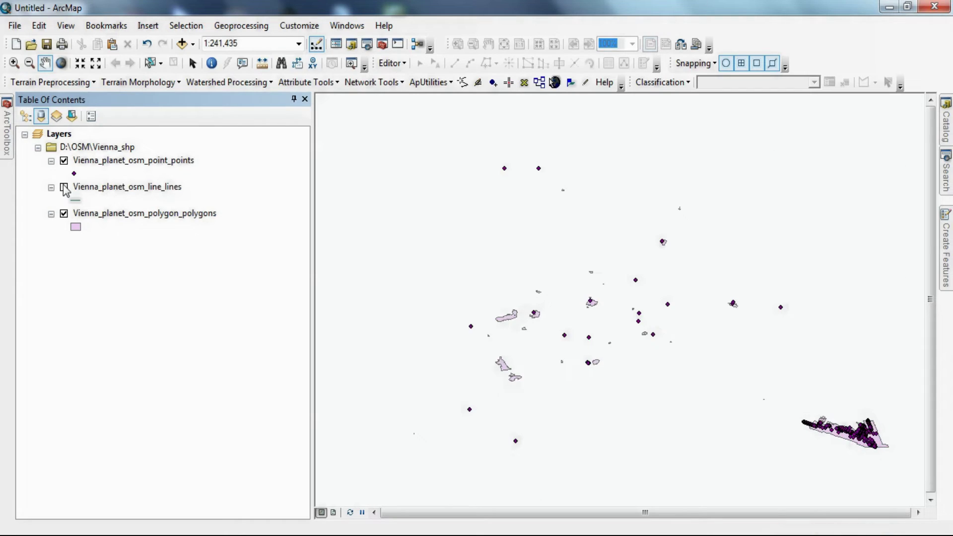
{"action": "left_click", "coordinate": [64, 161]}
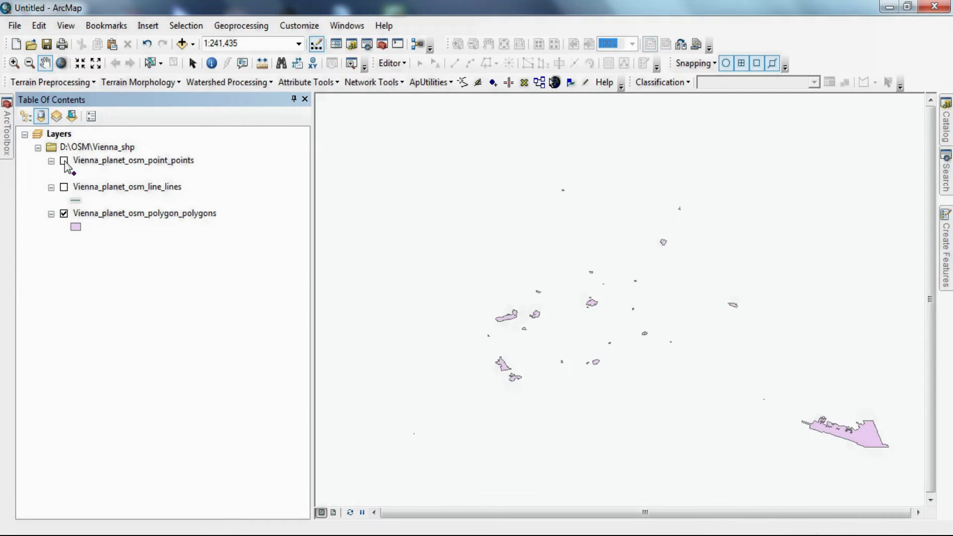
Step: Examine the building, aeroway and name fields in the attribute table of Vienna_planet_osm_polygon_polygons, and close the table
{"action": "left_click", "coordinate": [160, 215]}
{"action": "double_click", "coordinate": [157, 214]}
{"action": "right_click", "coordinate": [157, 215]}
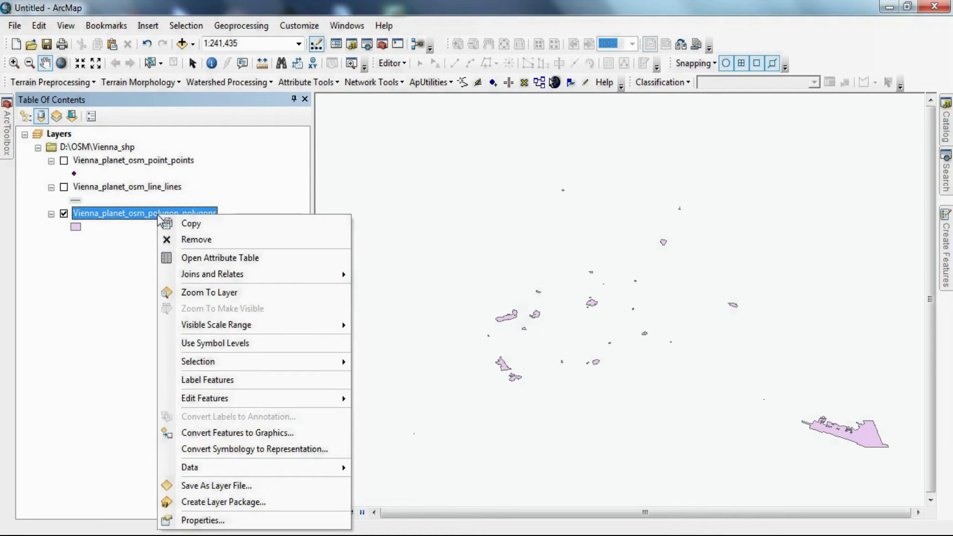
{"action": "left_click", "coordinate": [177, 256]}
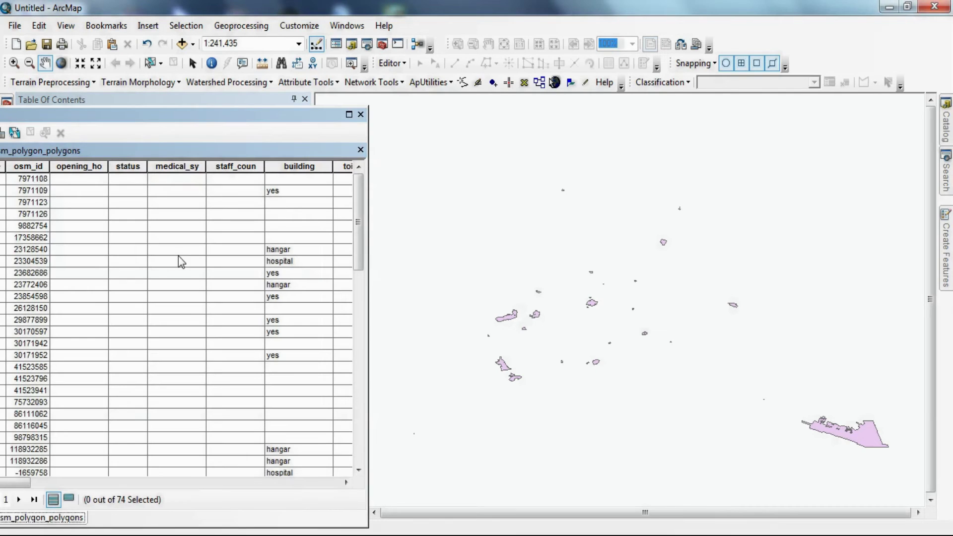
{"action": "left_click_drag", "start_coordinate": [368, 285], "coordinate": [525, 271]}
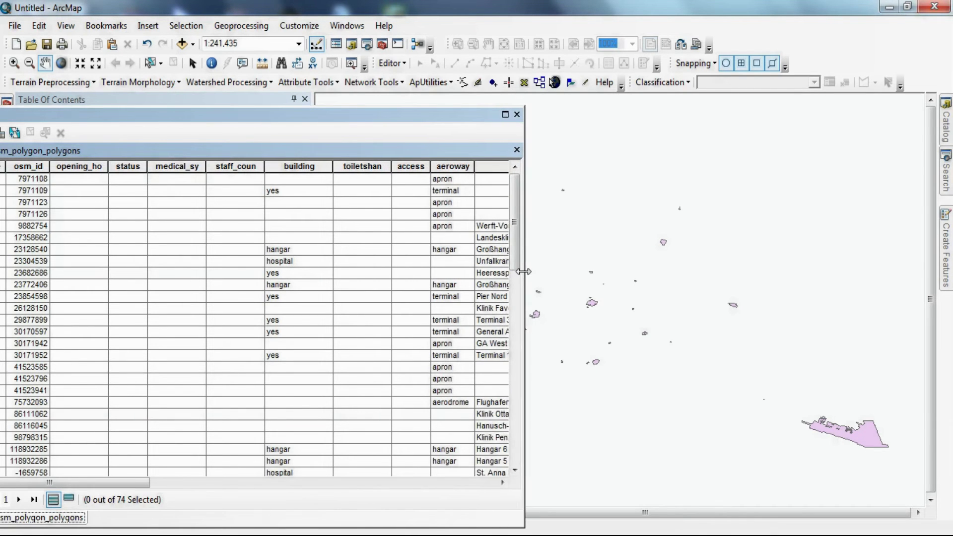
{"action": "left_click_drag", "start_coordinate": [109, 481], "coordinate": [255, 467]}
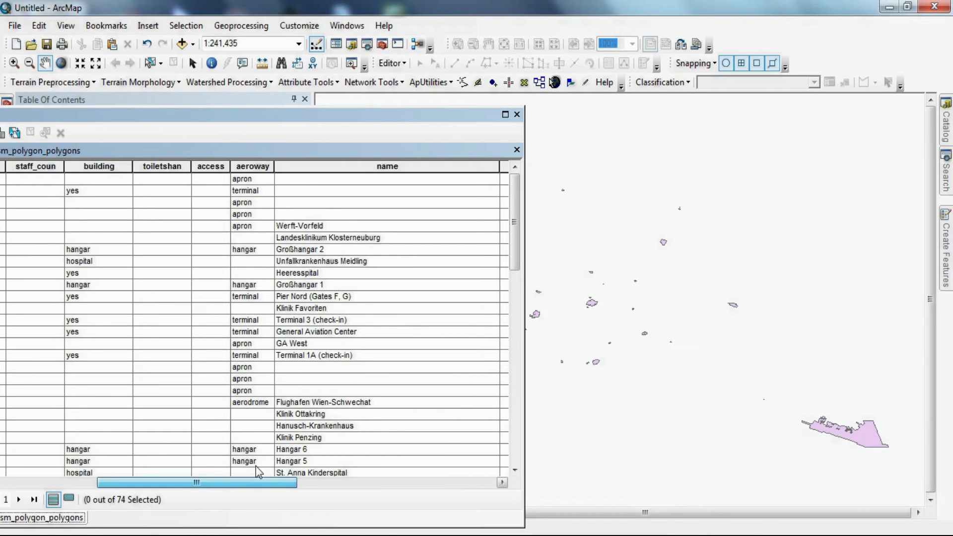
{"action": "mouse_move", "coordinate": [255, 466]}
{"action": "left_mouse_down"}
{"action": "mouse_move", "coordinate": [352, 457]}
{"action": "mouse_move", "coordinate": [365, 243]}
{"action": "left_mouse_up"}
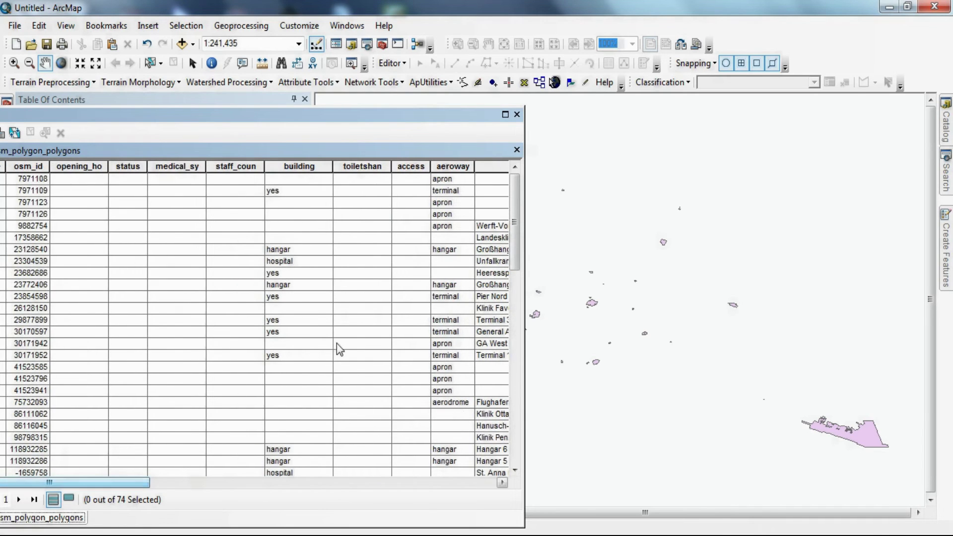
{"action": "left_click_drag", "start_coordinate": [328, 116], "coordinate": [461, 88]}
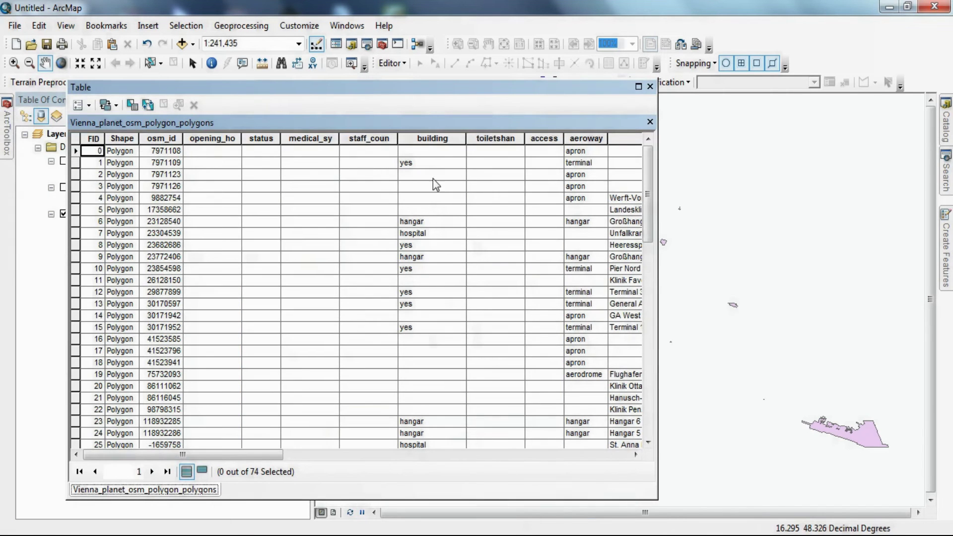
{"action": "left_click", "coordinate": [650, 87]}
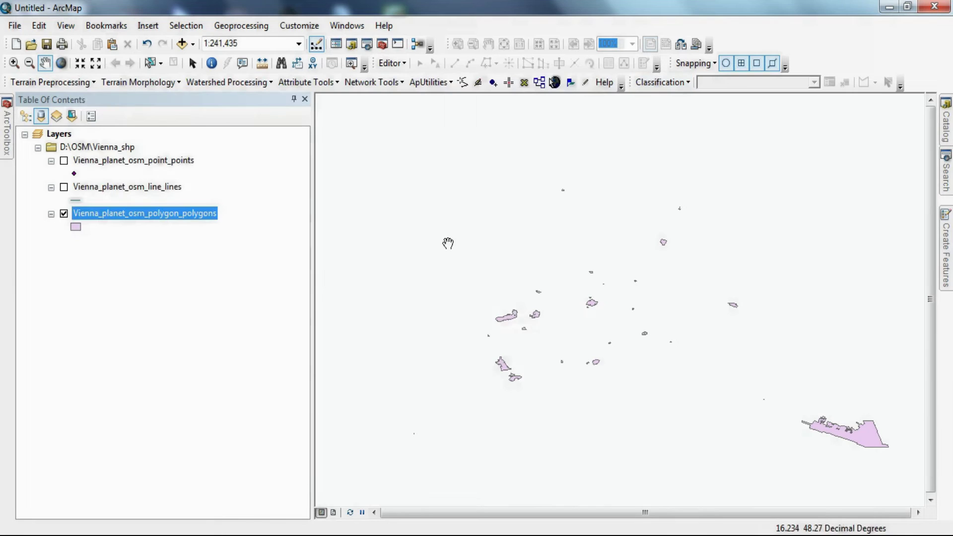
Step: Hide the Vienna_planet_osm_polygon_polygons layer and display the Vienna_planet_osm_point_points layer instead
{"action": "left_click", "coordinate": [187, 274]}
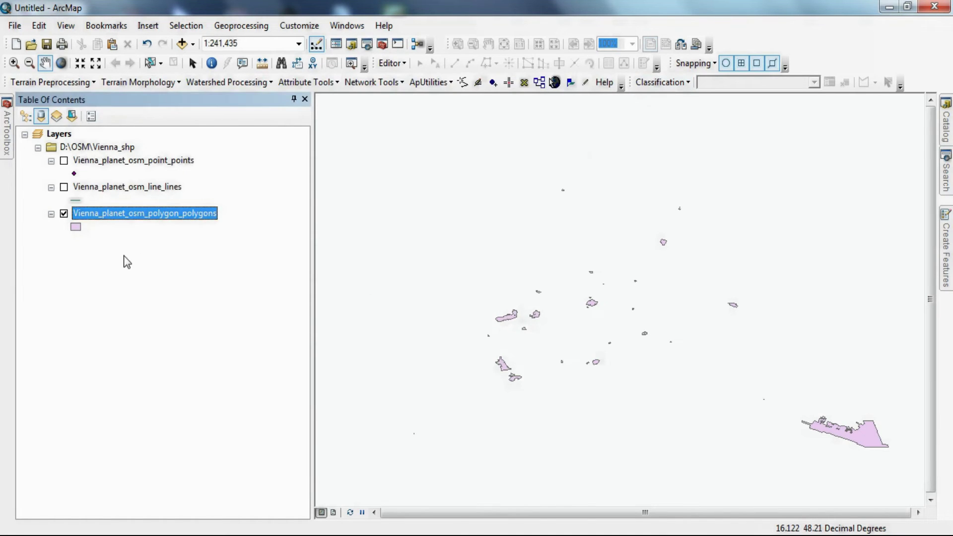
{"action": "left_click", "coordinate": [64, 214]}
{"action": "left_click", "coordinate": [64, 161]}
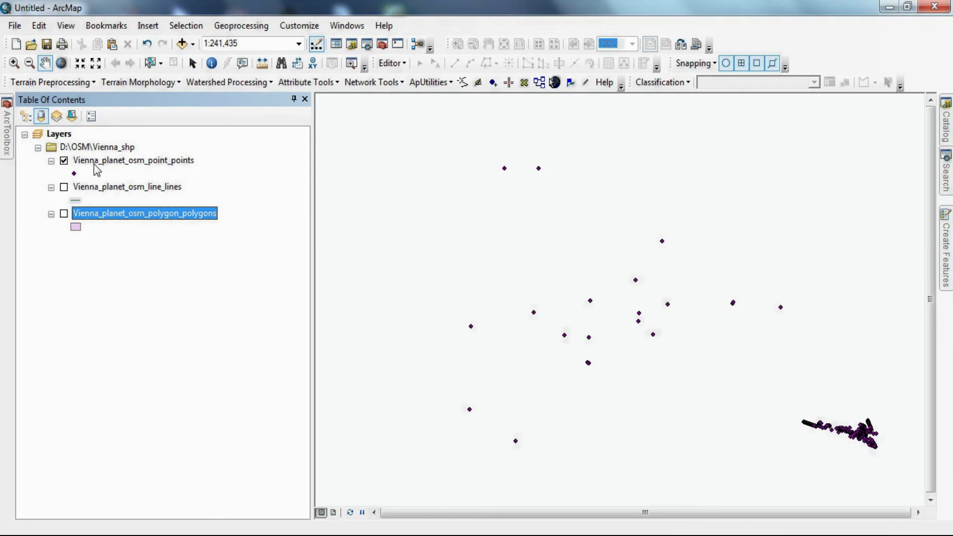
Step: Examine the aeroway and name fields in the attribute table of Vienna_planet_osm_point_points, and close the table
{"action": "right_click", "coordinate": [110, 165]}
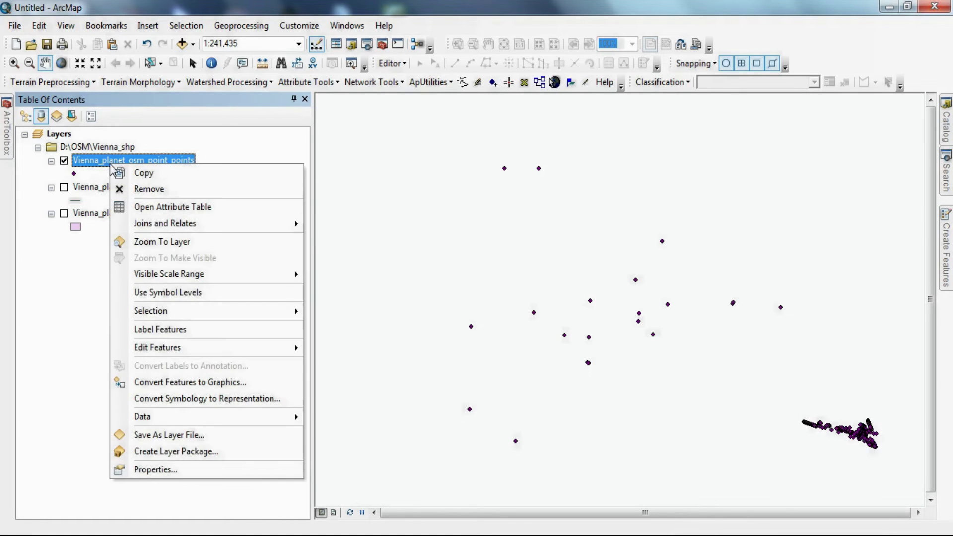
{"action": "left_click", "coordinate": [180, 209]}
{"action": "mouse_move", "coordinate": [190, 452]}
{"action": "left_mouse_down"}
{"action": "mouse_move", "coordinate": [545, 436]}
{"action": "mouse_move", "coordinate": [380, 455]}
{"action": "left_mouse_up"}
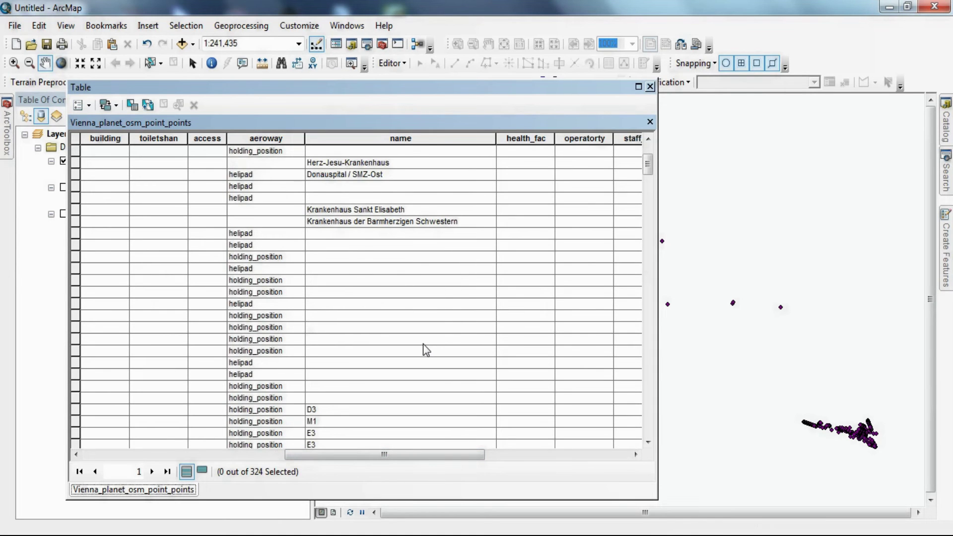
{"action": "scroll", "coordinate": [423, 344], "scroll_direction": "down", "scroll_amount": 10}
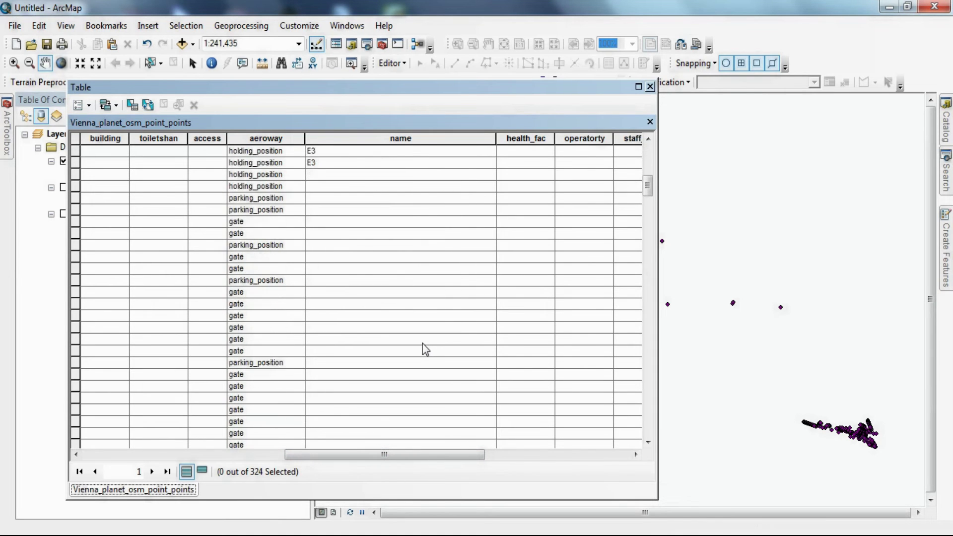
{"action": "scroll", "coordinate": [422, 344], "scroll_direction": "down", "scroll_amount": 3}
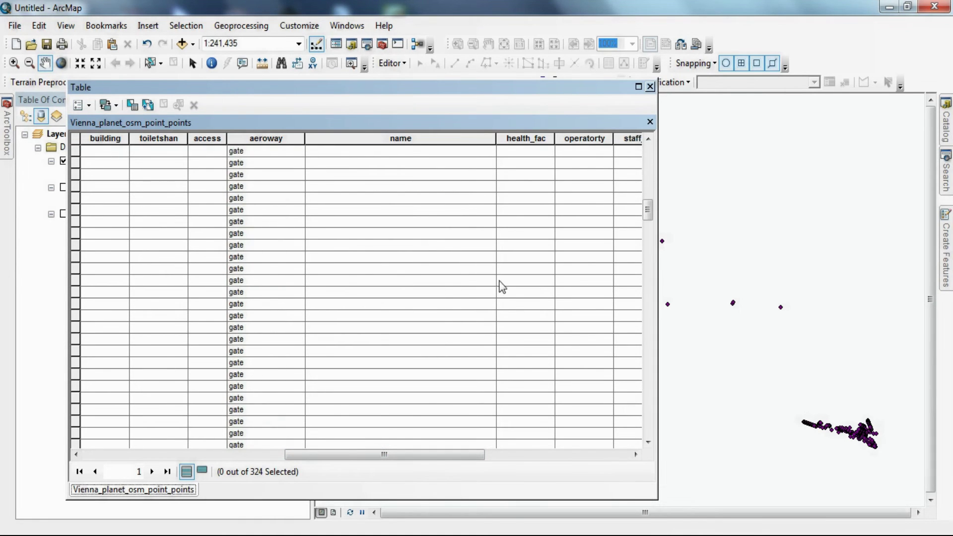
{"action": "left_click", "coordinate": [650, 122]}
Step: Display the Vienna_planet_osm_line_lines layer and hide the Vienna_planet_osm_point_points layer
{"action": "left_click", "coordinate": [63, 188]}
{"action": "left_click", "coordinate": [63, 161]}
{"action": "left_click", "coordinate": [94, 193], "text": "ctrl"}
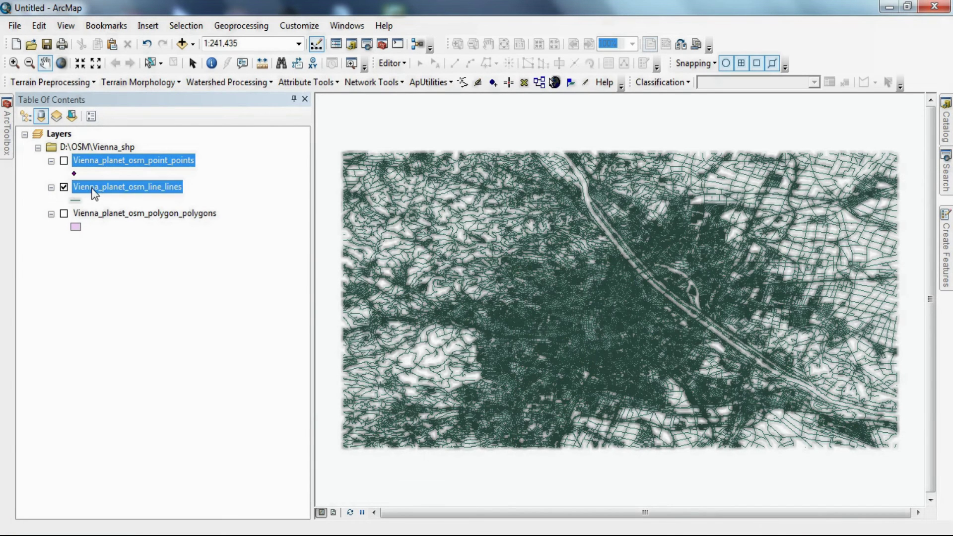
Step: Examine the highway and name fields in the Vienna_planet_osm_line_lines attribute table, close it, and inspect the city's line network up close
{"action": "right_click", "coordinate": [95, 192]}
{"action": "left_click", "coordinate": [147, 230]}
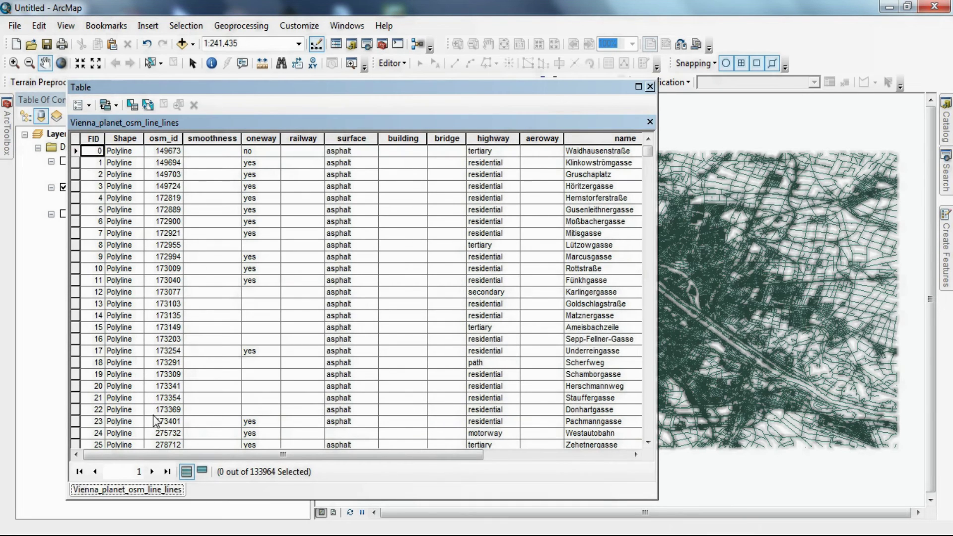
{"action": "left_click_drag", "start_coordinate": [157, 455], "coordinate": [179, 456]}
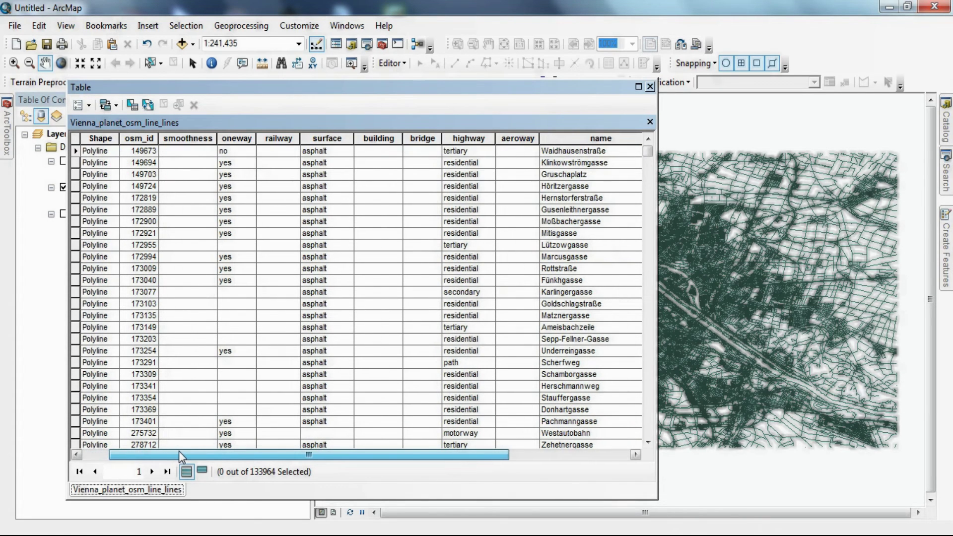
{"action": "left_click_drag", "start_coordinate": [240, 454], "coordinate": [310, 454]}
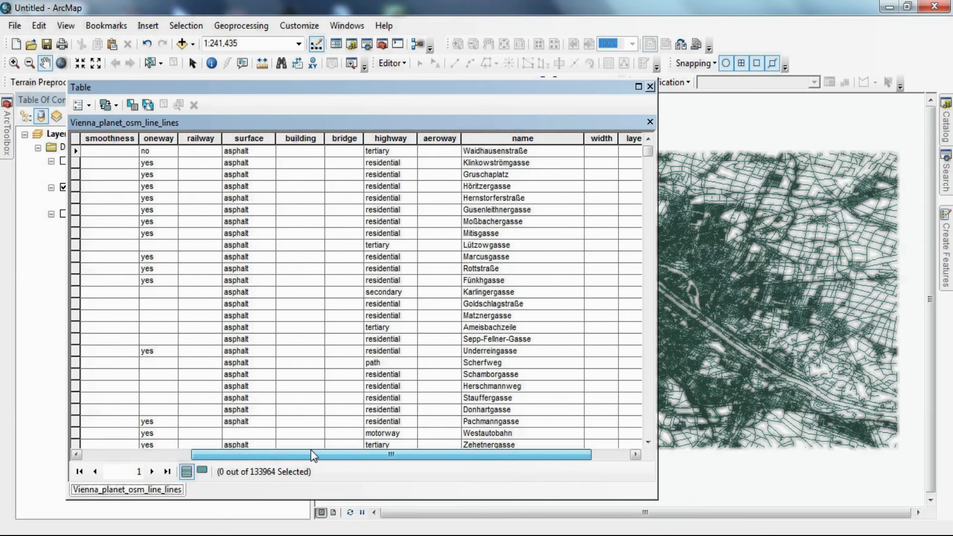
{"action": "left_click", "coordinate": [377, 142]}
{"action": "left_click", "coordinate": [501, 142]}
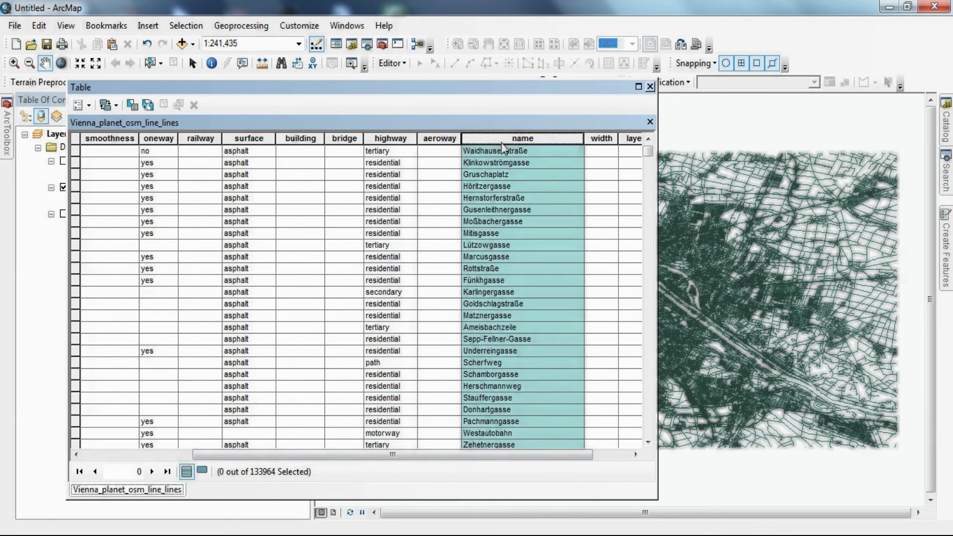
{"action": "left_click", "coordinate": [650, 122]}
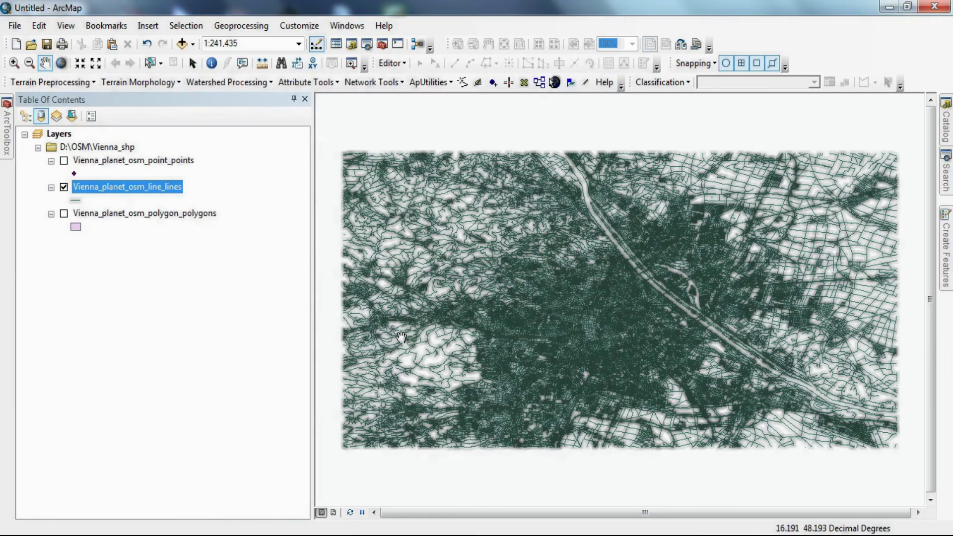
{"action": "scroll", "coordinate": [552, 303], "scroll_direction": "up", "scroll_amount": 3}
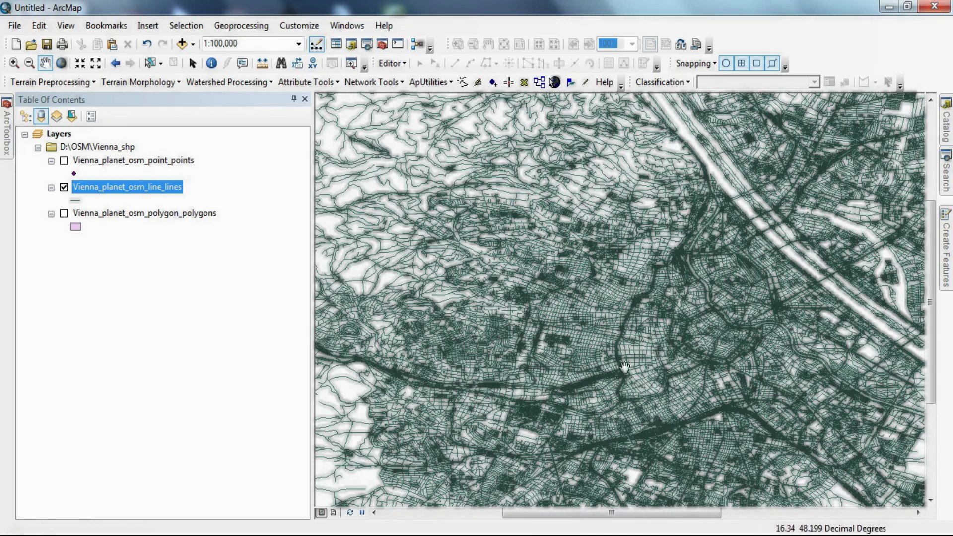
{"action": "scroll", "coordinate": [619, 303], "scroll_direction": "up", "scroll_amount": 2}
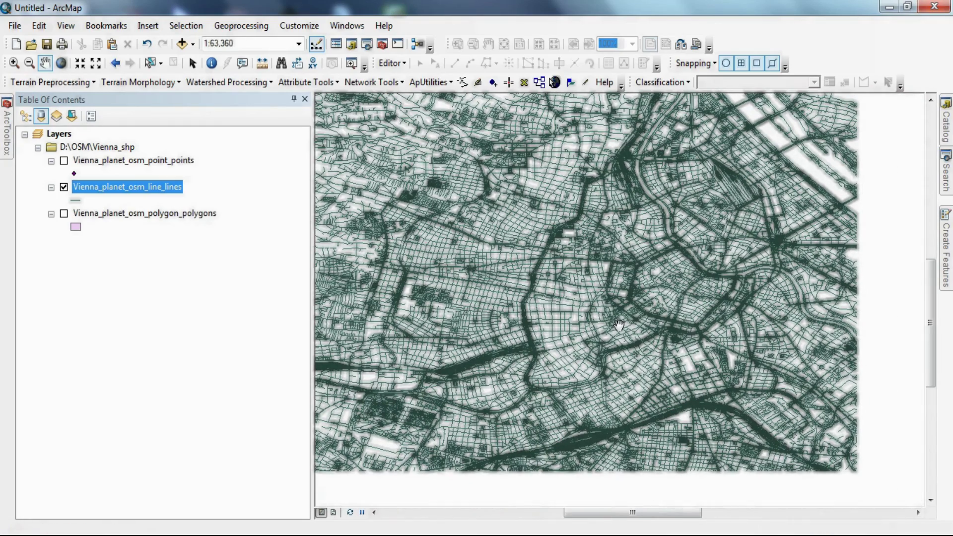
{"action": "scroll", "coordinate": [616, 281], "scroll_direction": "up", "scroll_amount": 1}
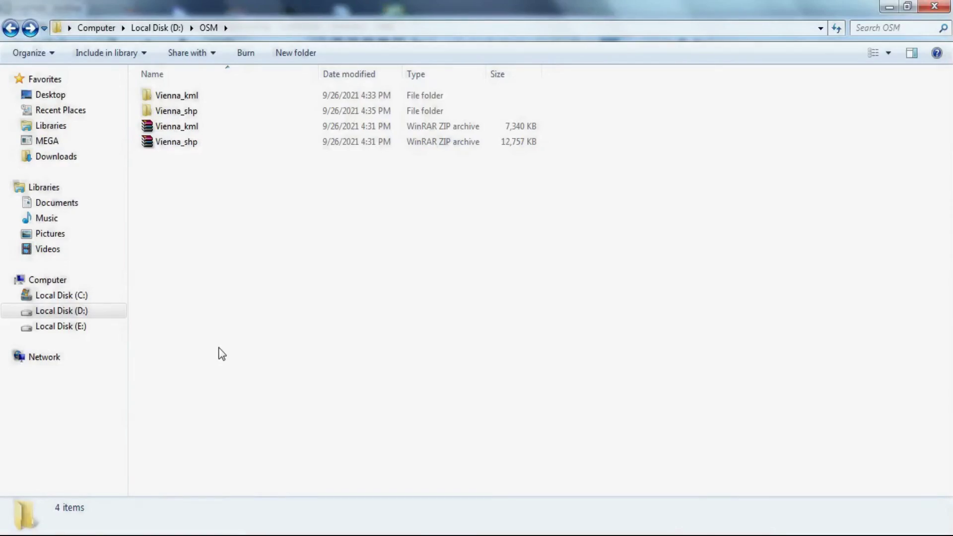
Step: Open the Vienna_planet_osm_point_points KML from the Vienna_kml folder in Google Earth Pro and examine the airport and hospital placemarks
{"action": "double_click", "coordinate": [206, 97]}
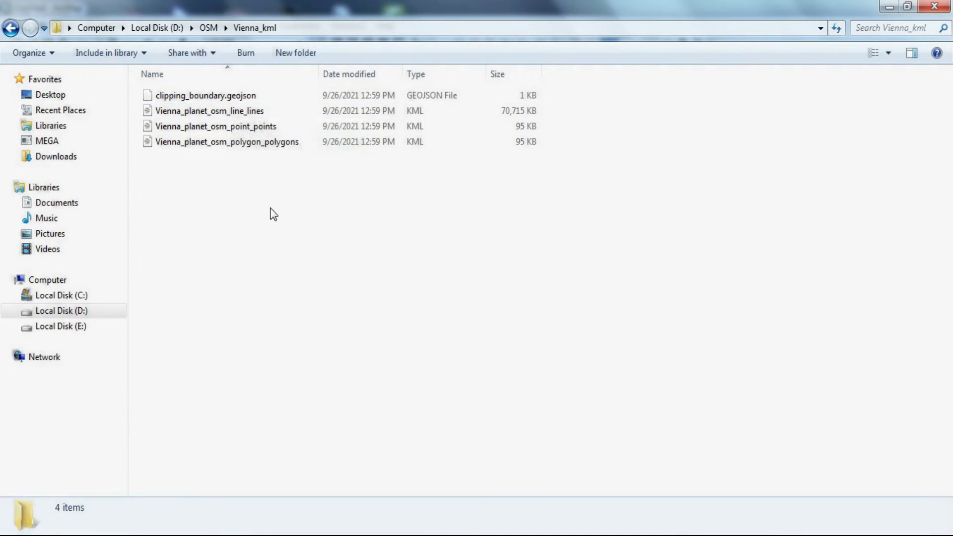
{"action": "left_click", "coordinate": [331, 128]}
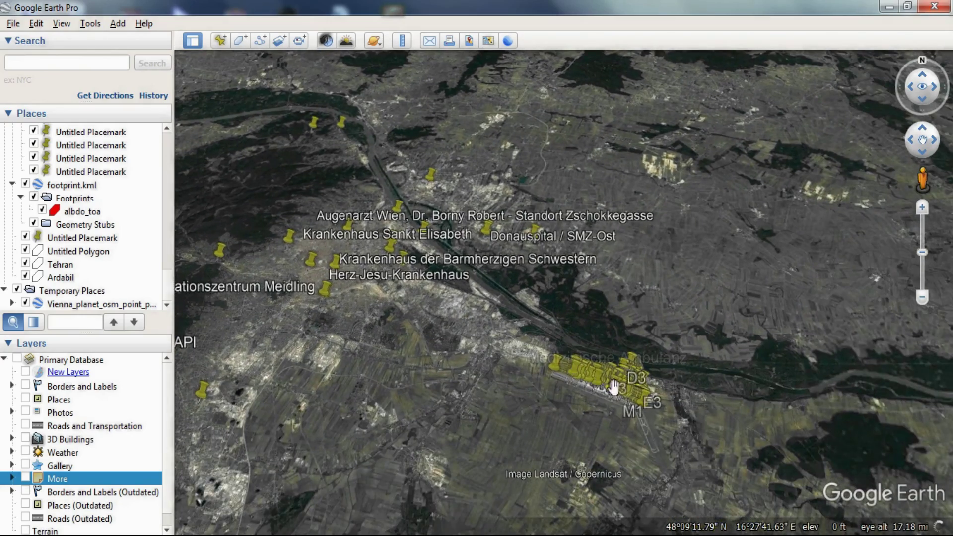
{"action": "double_click", "coordinate": [617, 388]}
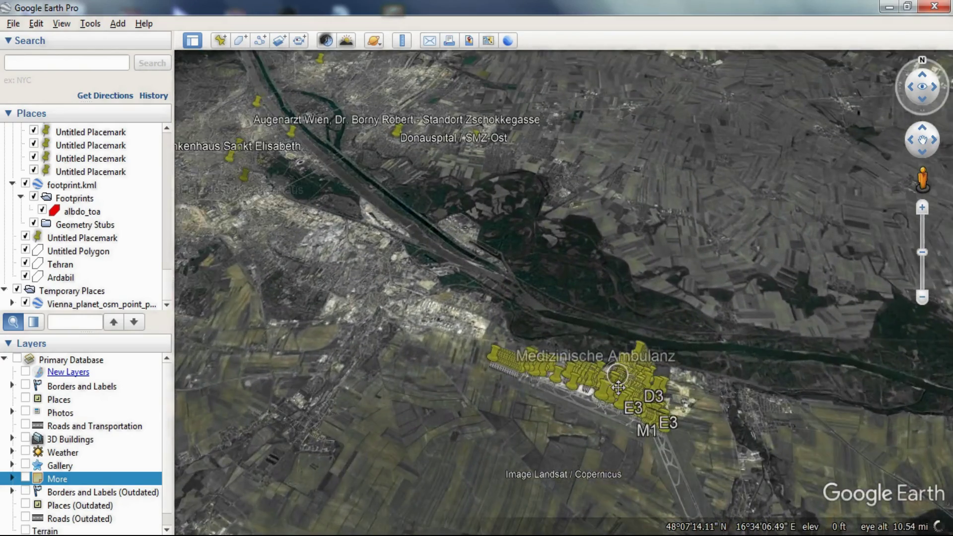
{"action": "double_click", "coordinate": [618, 387]}
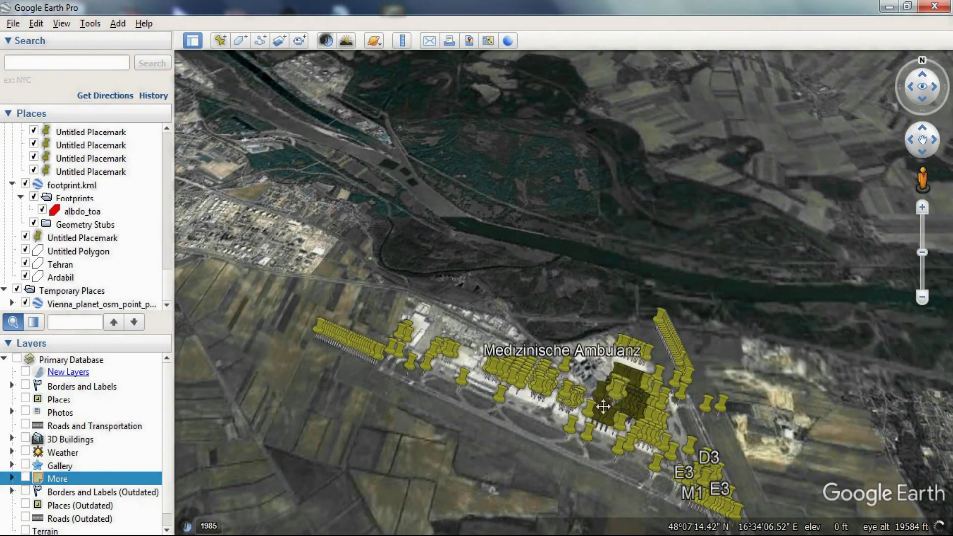
{"action": "double_click", "coordinate": [442, 395]}
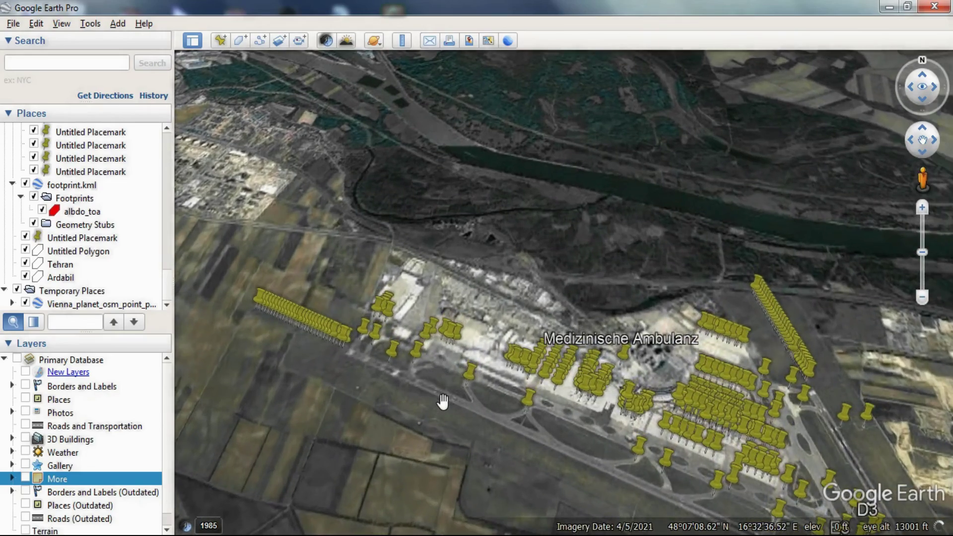
{"action": "scroll", "coordinate": [442, 395], "scroll_direction": "down", "scroll_amount": 5}
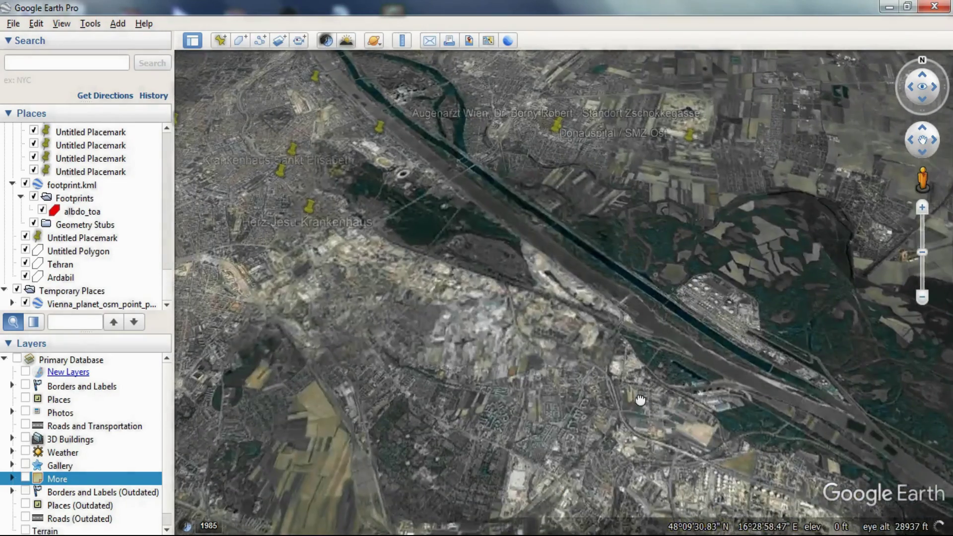
{"action": "left_click_drag", "start_coordinate": [542, 293], "coordinate": [660, 407]}
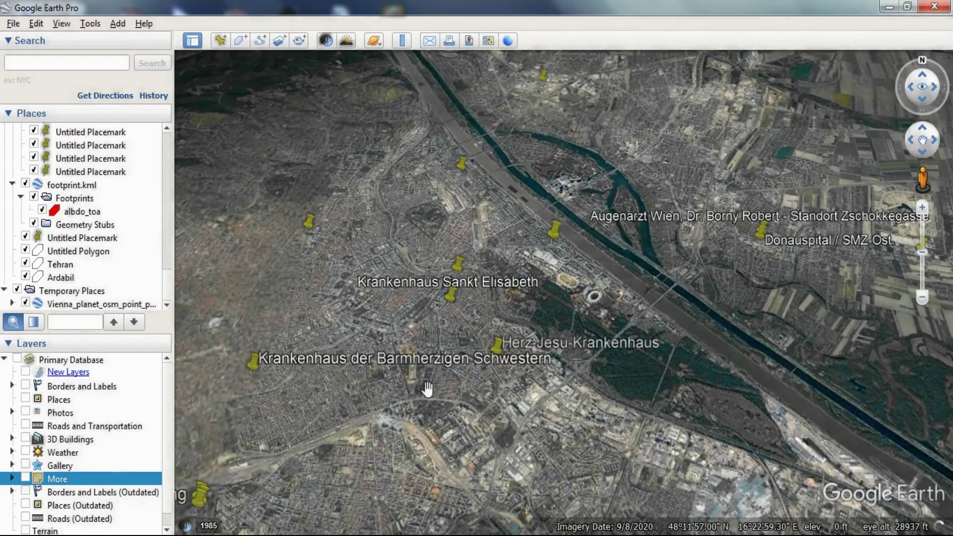
{"action": "left_click_drag", "start_coordinate": [402, 390], "coordinate": [552, 361]}
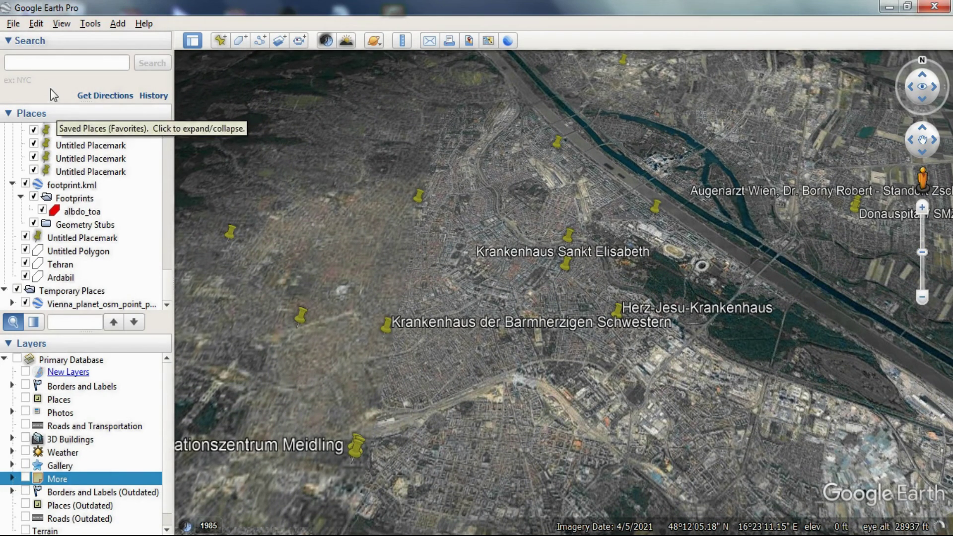
Step: Open the Vienna_planet_osm_line_lines KML from D:\OSM\Vienna_kml and view the full extent of its lines over Vienna
{"action": "left_click", "coordinate": [13, 23]}
{"action": "left_click", "coordinate": [27, 38]}
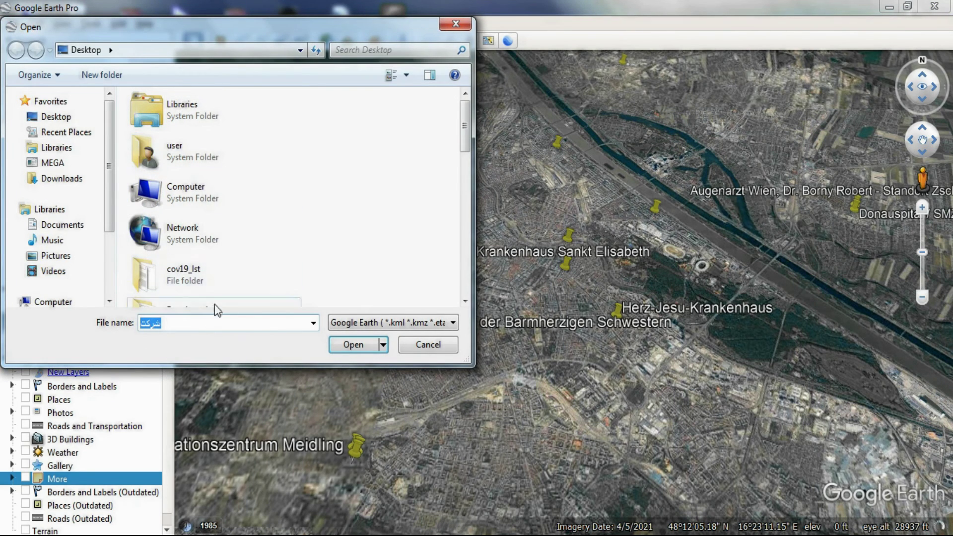
{"action": "type", "text": "D:\\OSM"}
{"action": "left_click", "coordinate": [348, 342]}
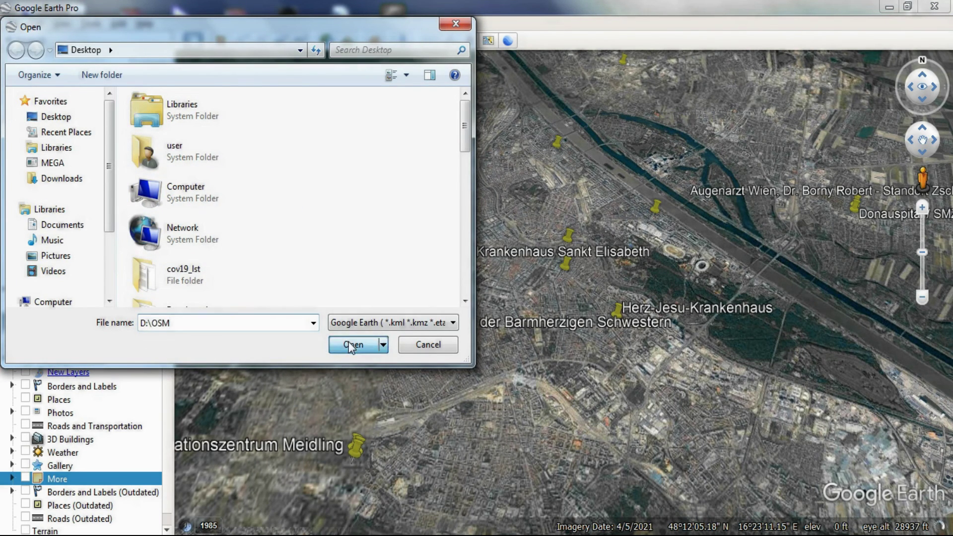
{"action": "double_click", "coordinate": [183, 119]}
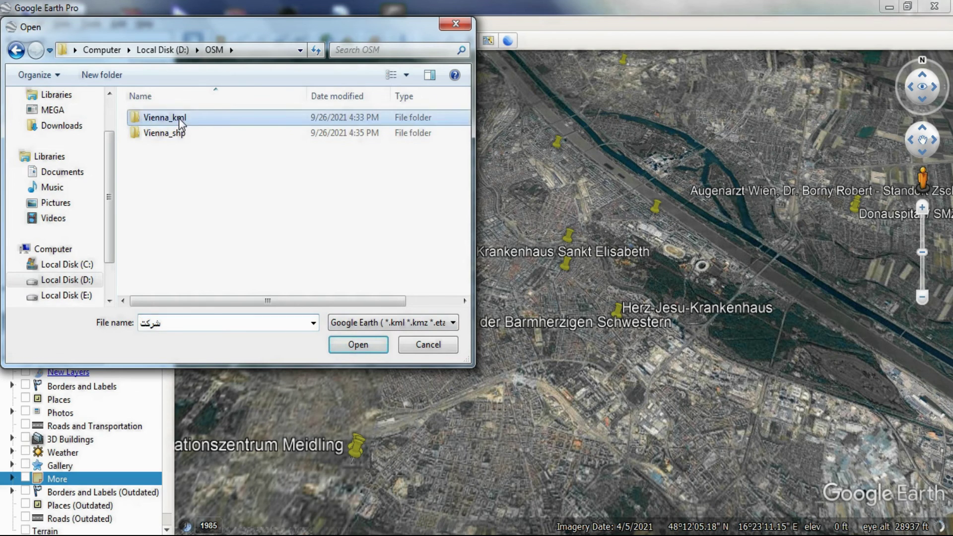
{"action": "left_click", "coordinate": [195, 122]}
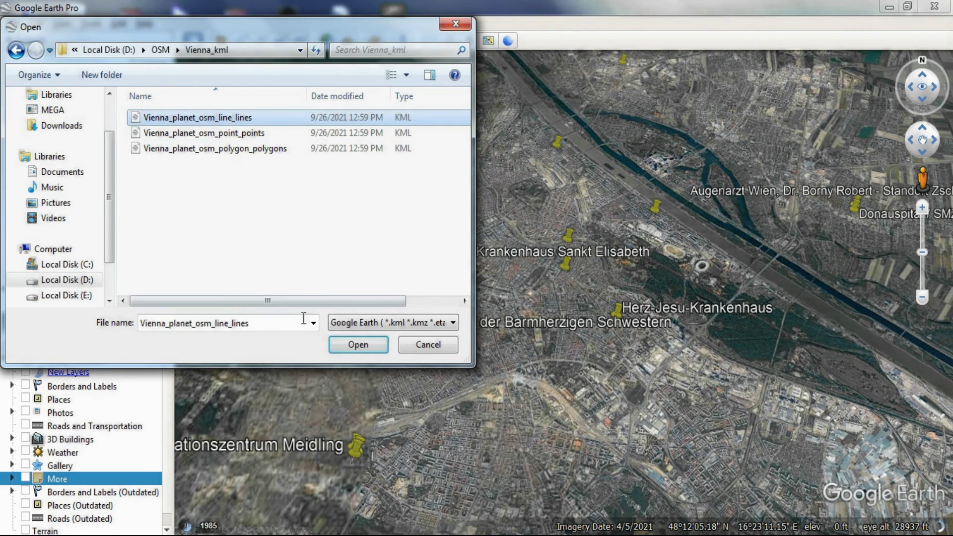
{"action": "left_click", "coordinate": [350, 342]}
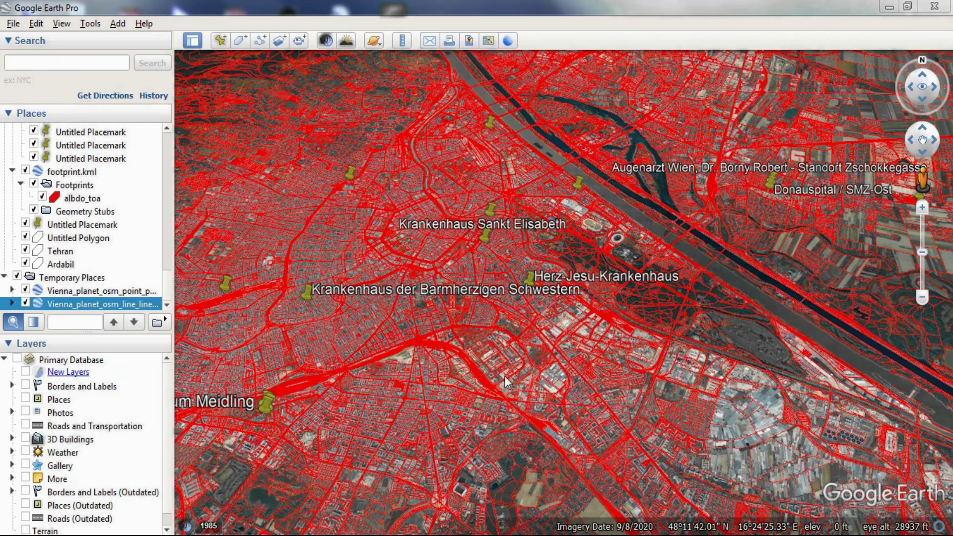
{"action": "left_click", "coordinate": [472, 415]}
{"action": "scroll", "coordinate": [569, 213], "scroll_direction": "down", "scroll_amount": 5}
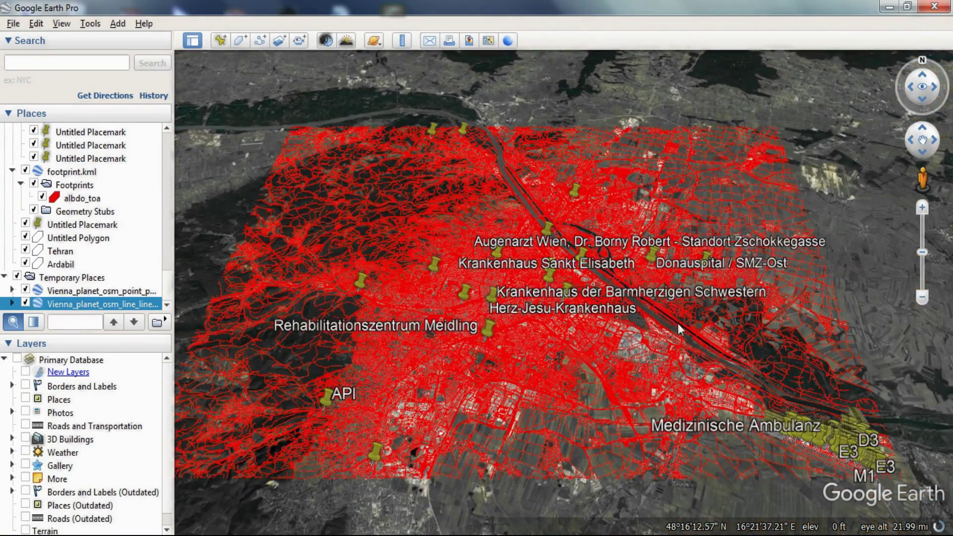